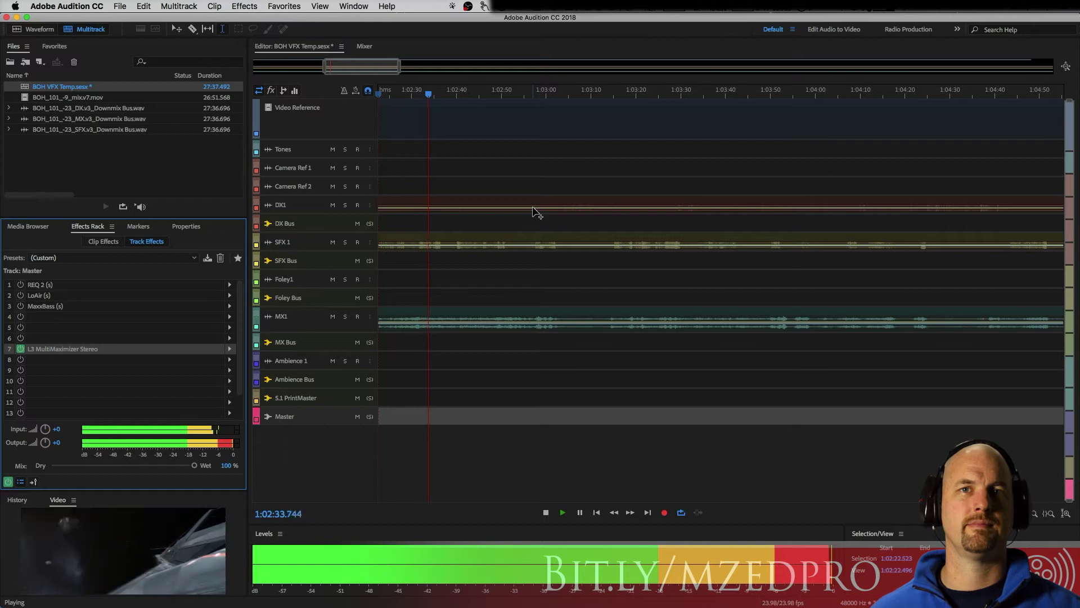
# Step: Bypass REQ 2 and LoAir, switch MaxxBass on, and audition the Master chain
pyautogui.press('space')
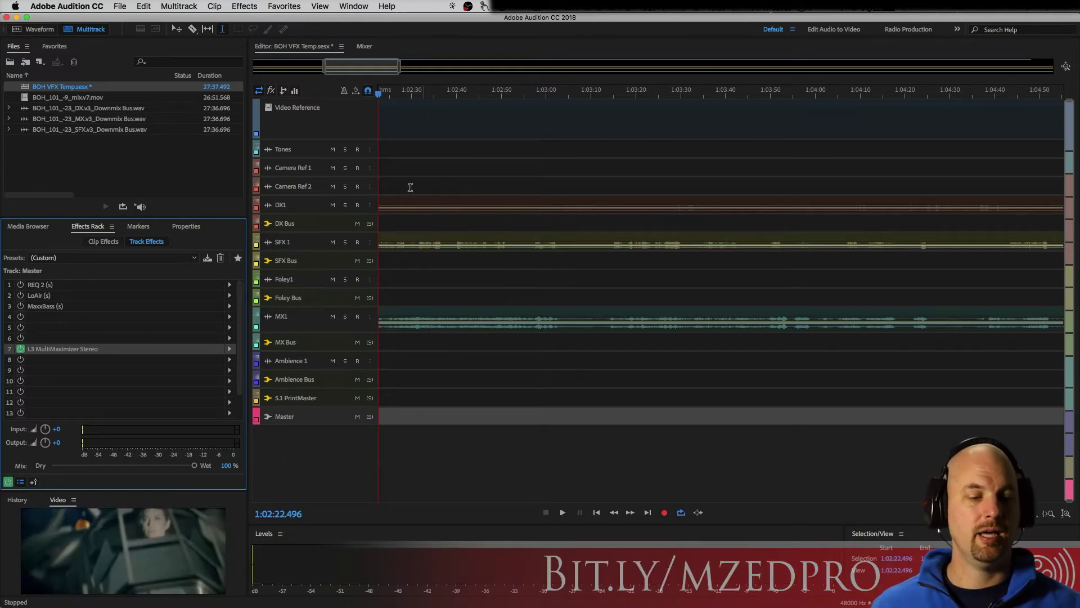
pyautogui.click(21, 284)
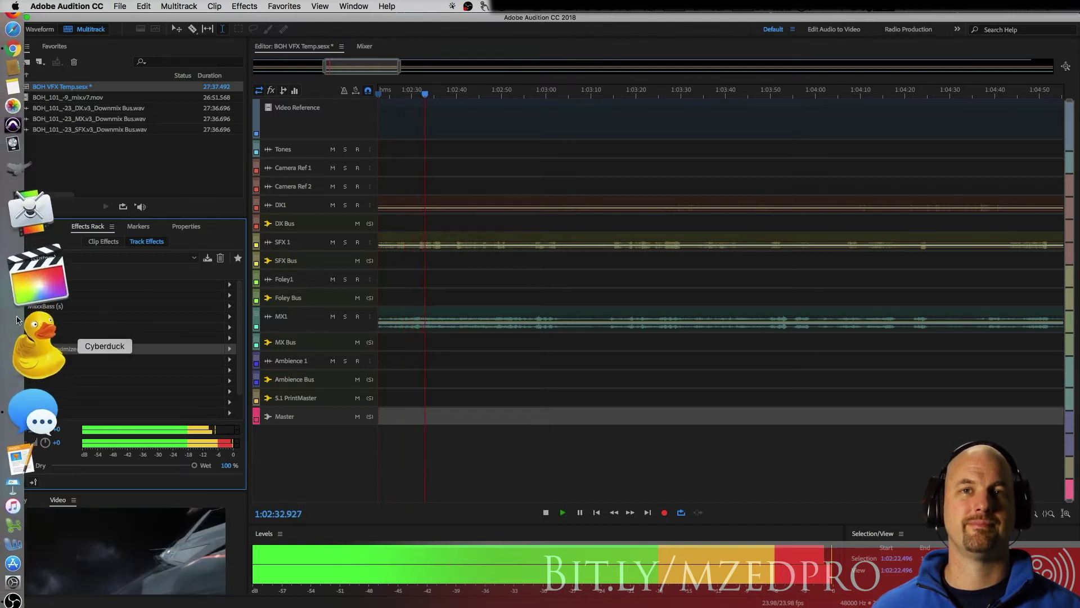
pyautogui.press('space')
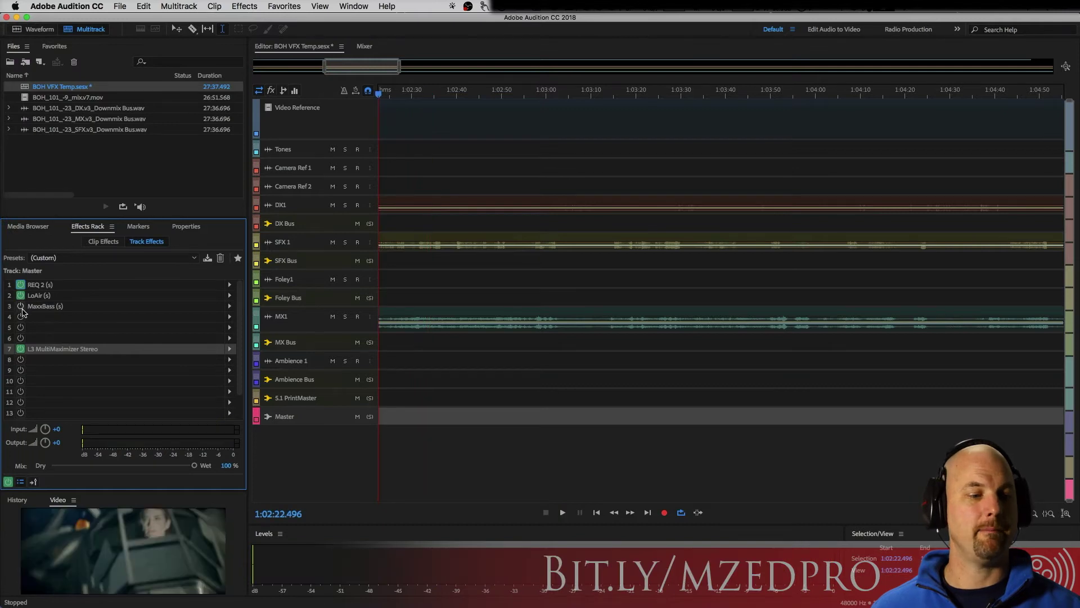
pyautogui.click(20, 306)
pyautogui.click(20, 296)
pyautogui.click(20, 284)
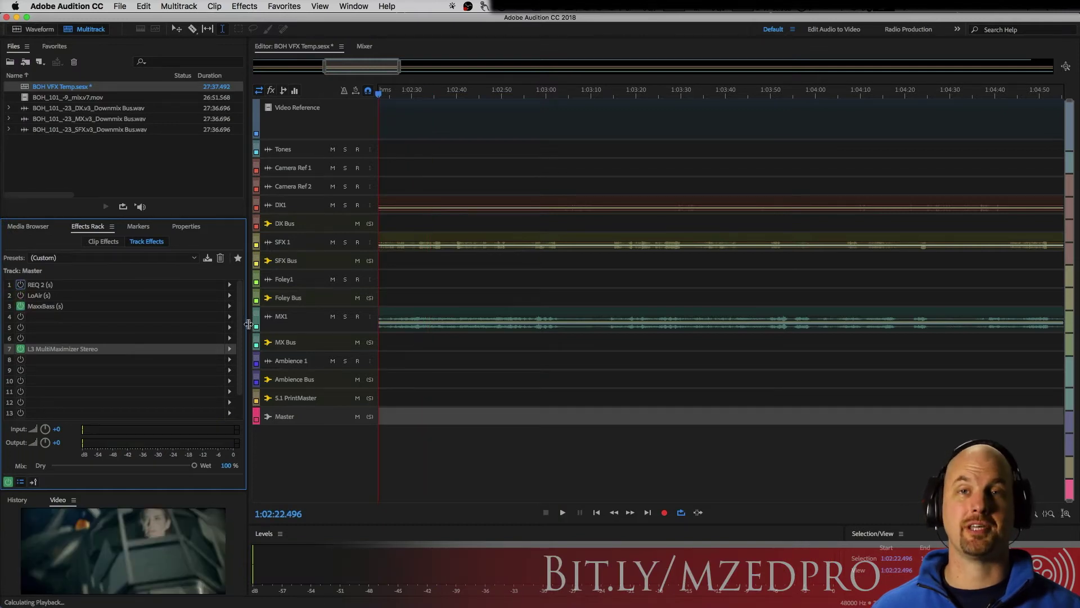
pyautogui.press('space')
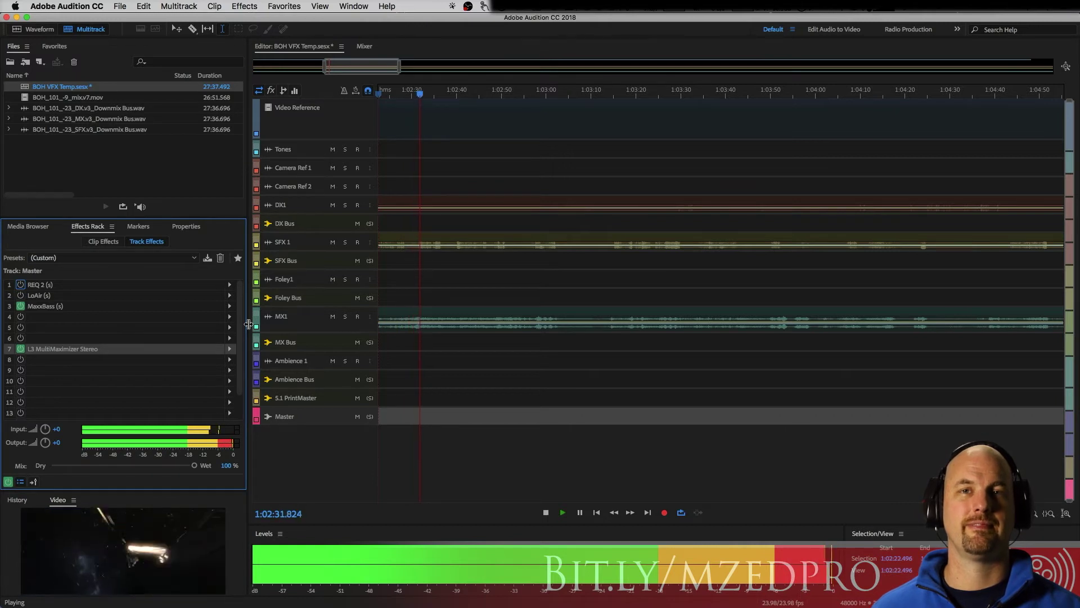
pyautogui.press('space')
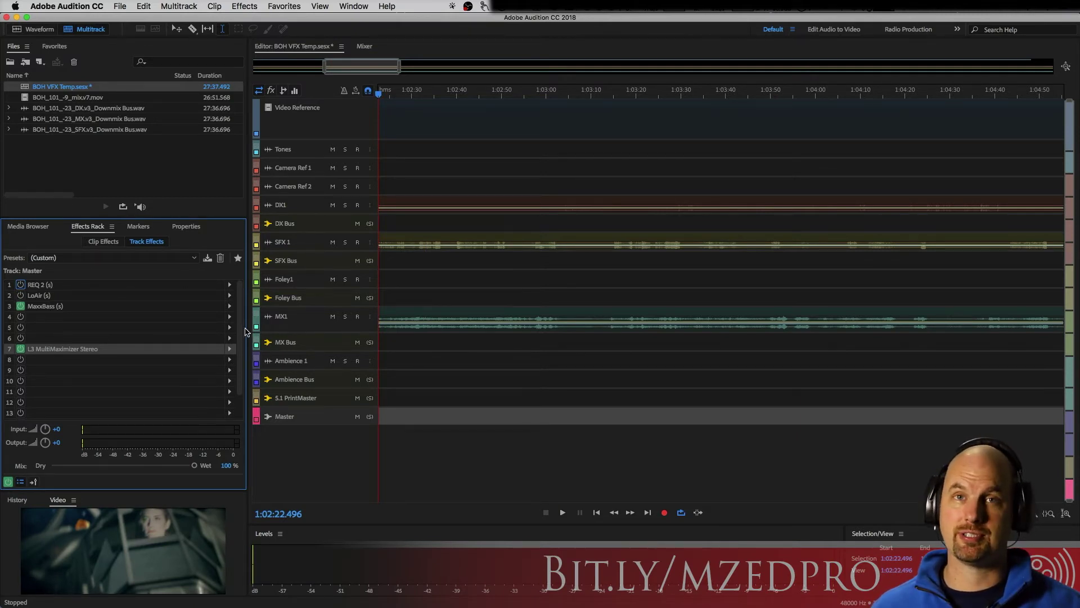
# Step: Open the REQ 2 and LoAir editor windows and arrange them side by side
pyautogui.doubleClick(34, 289)
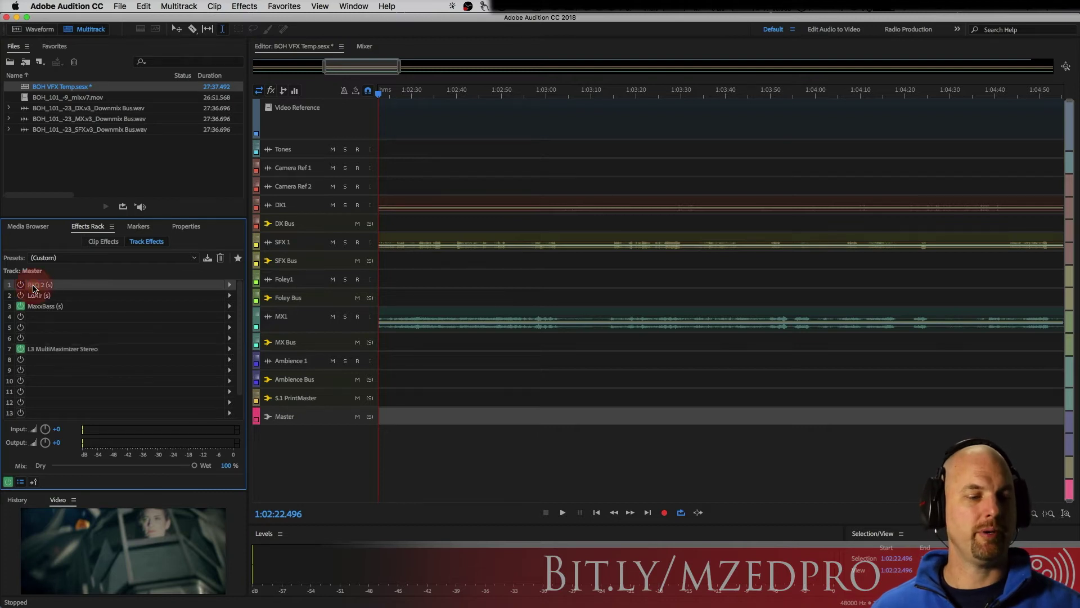
pyautogui.moveTo(461, 198); pyautogui.dragTo(297, 97)
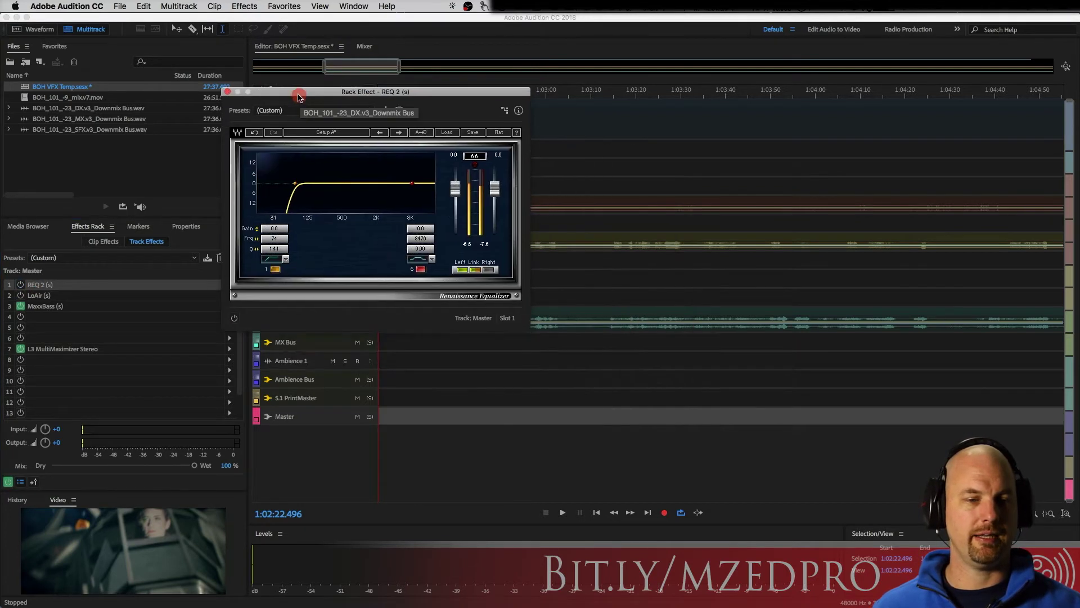
pyautogui.doubleClick(39, 299)
pyautogui.moveTo(537, 77); pyautogui.dragTo(680, 76)
# Step: Switch LoAir and REQ 2 back on in the Effects Rack, leaving MaxxBass off
pyautogui.click(21, 306)
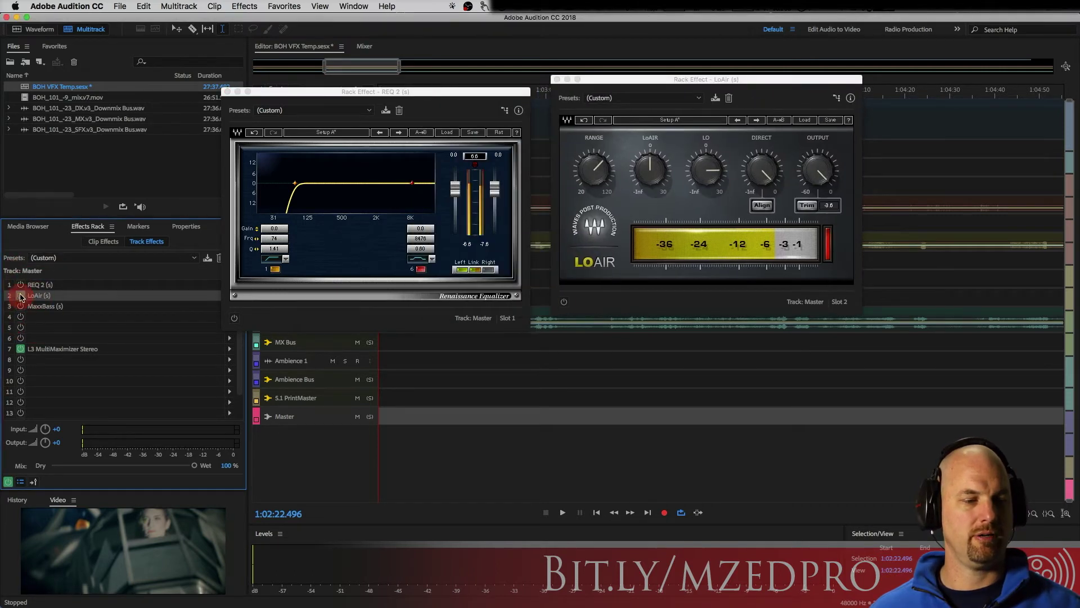
pyautogui.click(21, 295)
pyautogui.click(20, 284)
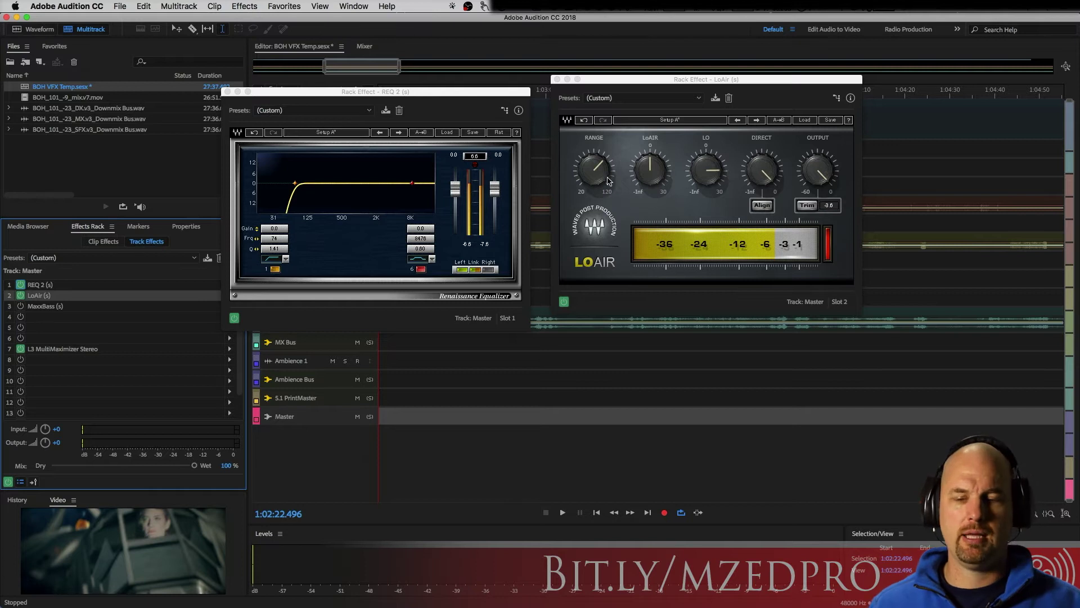
pyautogui.click(707, 90)
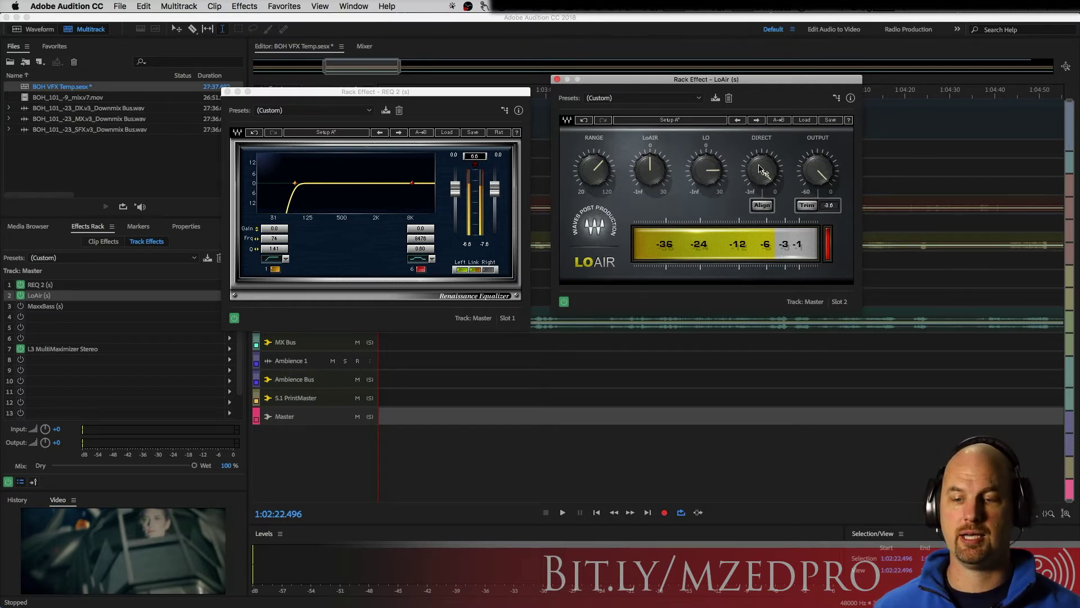
pyautogui.click(754, 186)
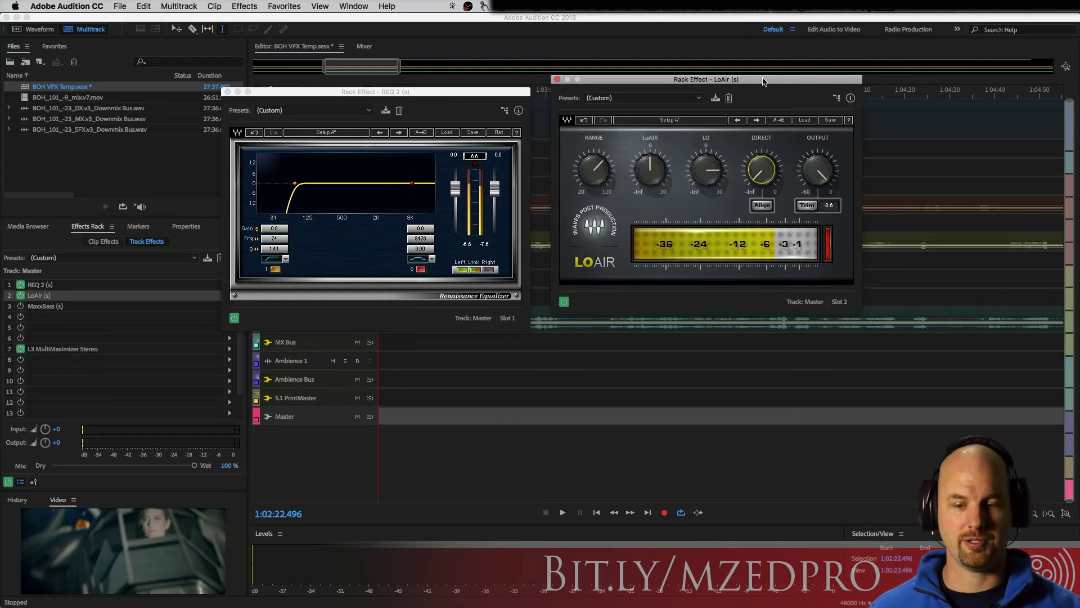
pyautogui.press('space')
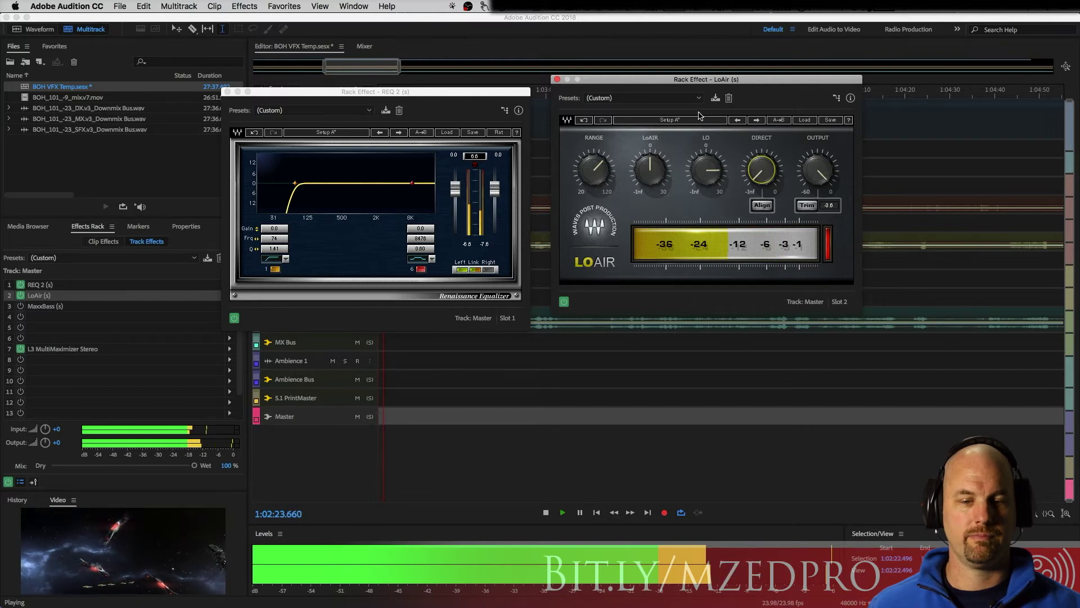
# Step: Bypass REQ 2 from its editor window and audition LoAir alone twice
pyautogui.press('space')
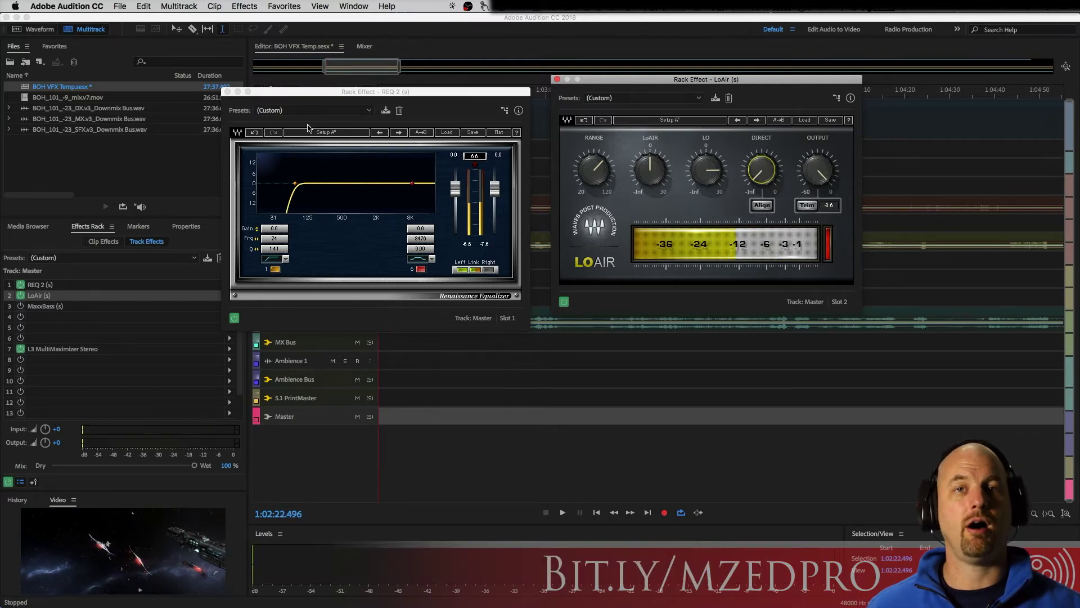
pyautogui.click(234, 318)
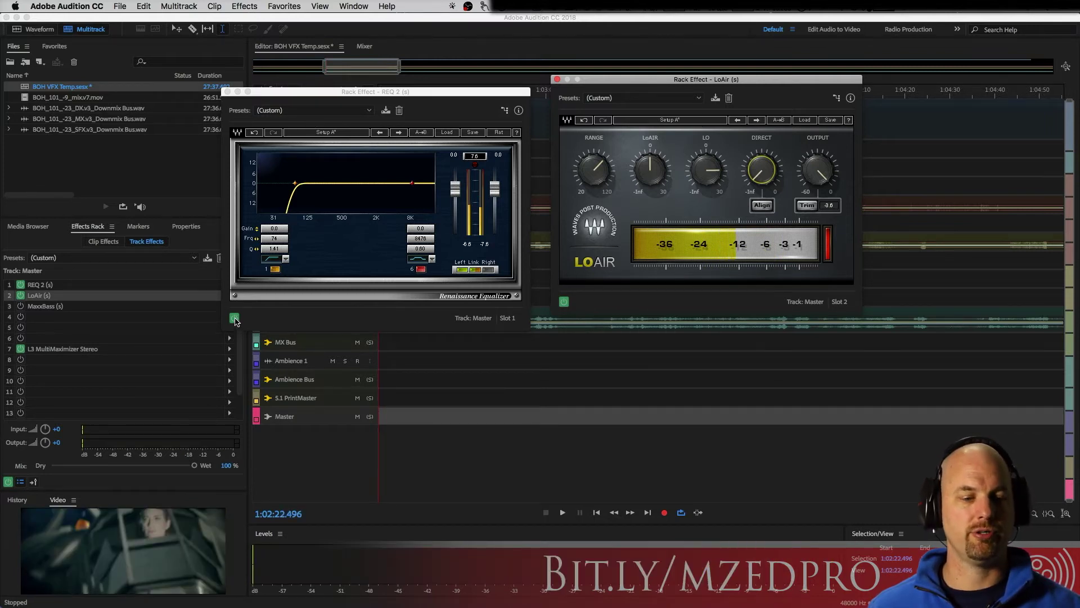
pyautogui.press('space')
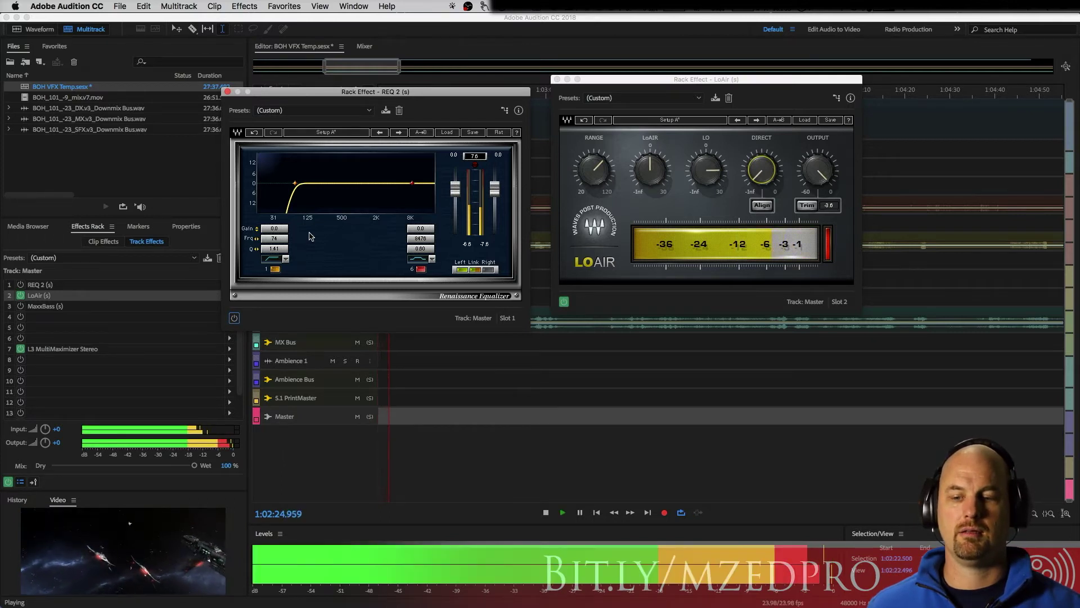
pyautogui.press('space')
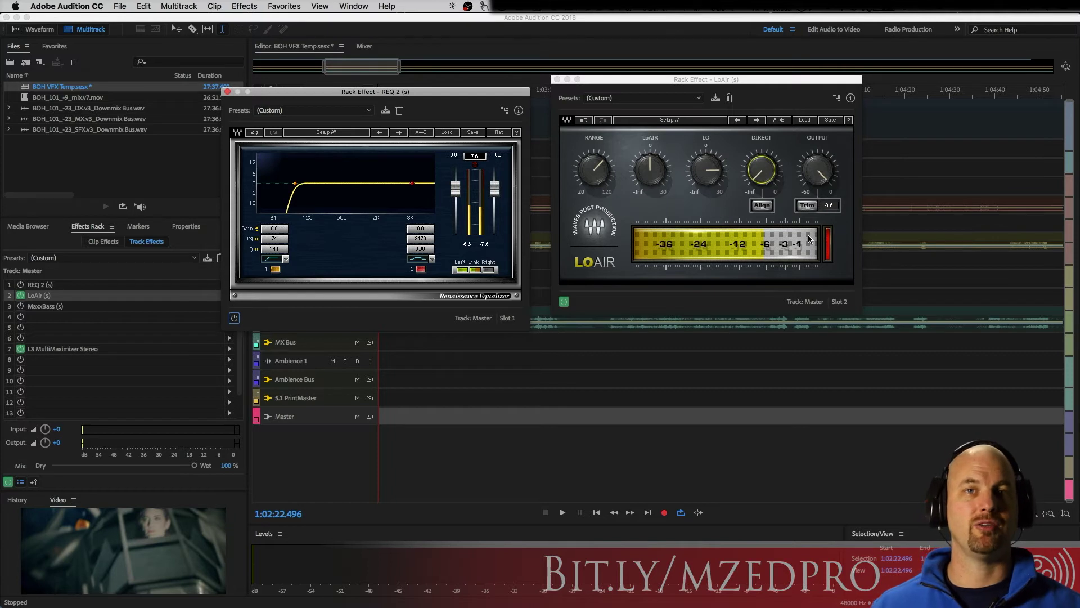
pyautogui.press('space')
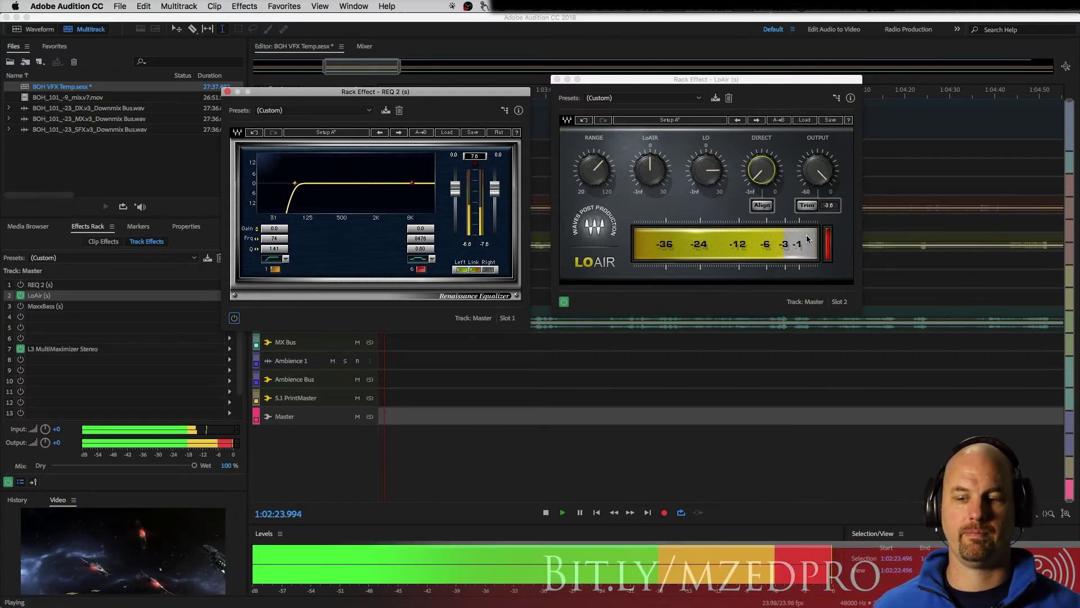
pyautogui.press('space')
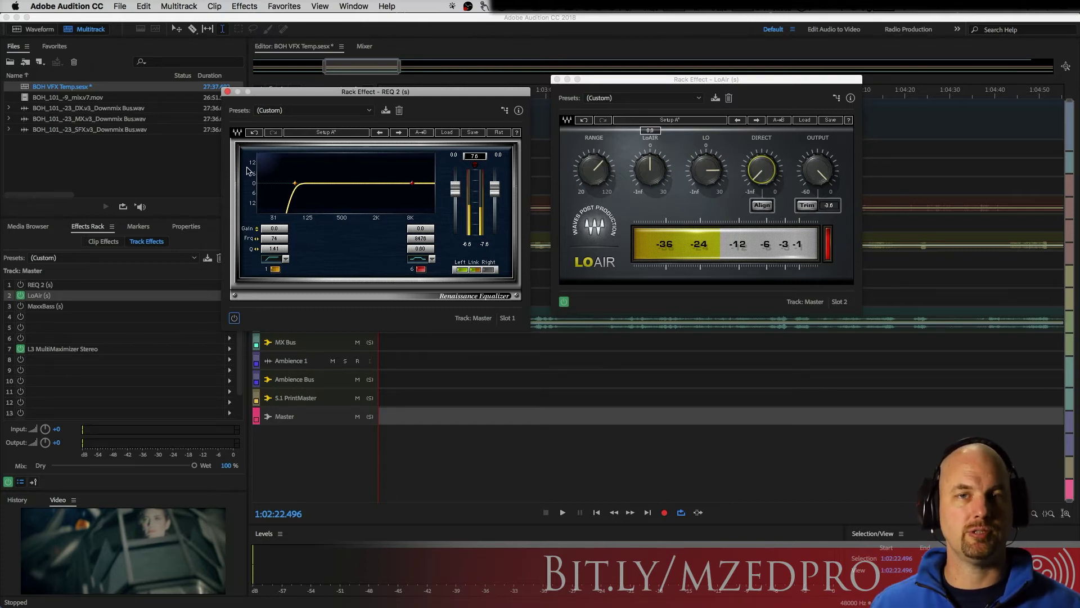
pyautogui.moveTo(639, 169)
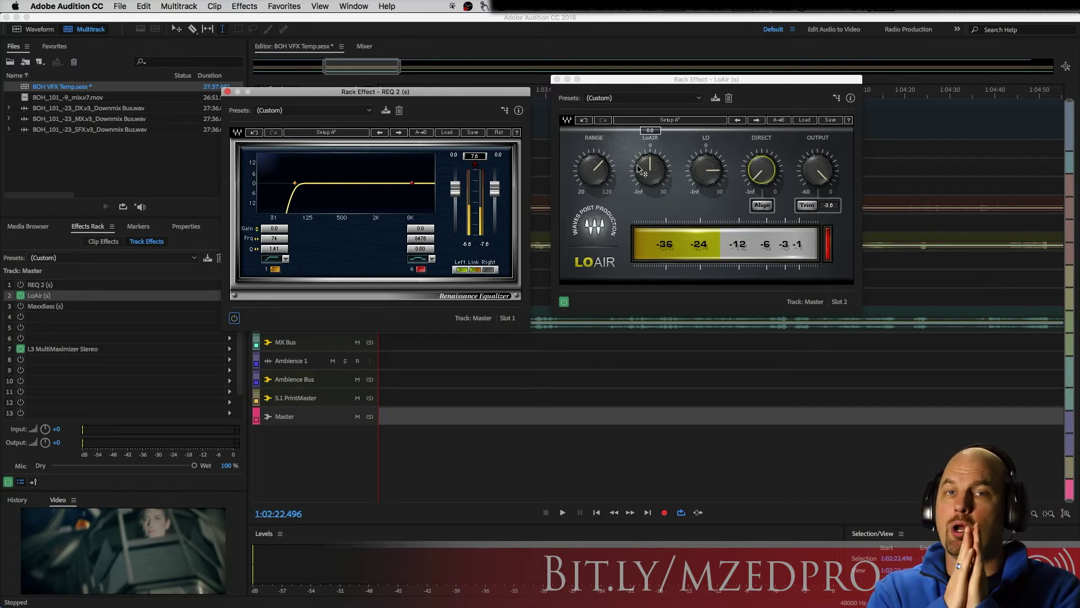
pyautogui.click(603, 170)
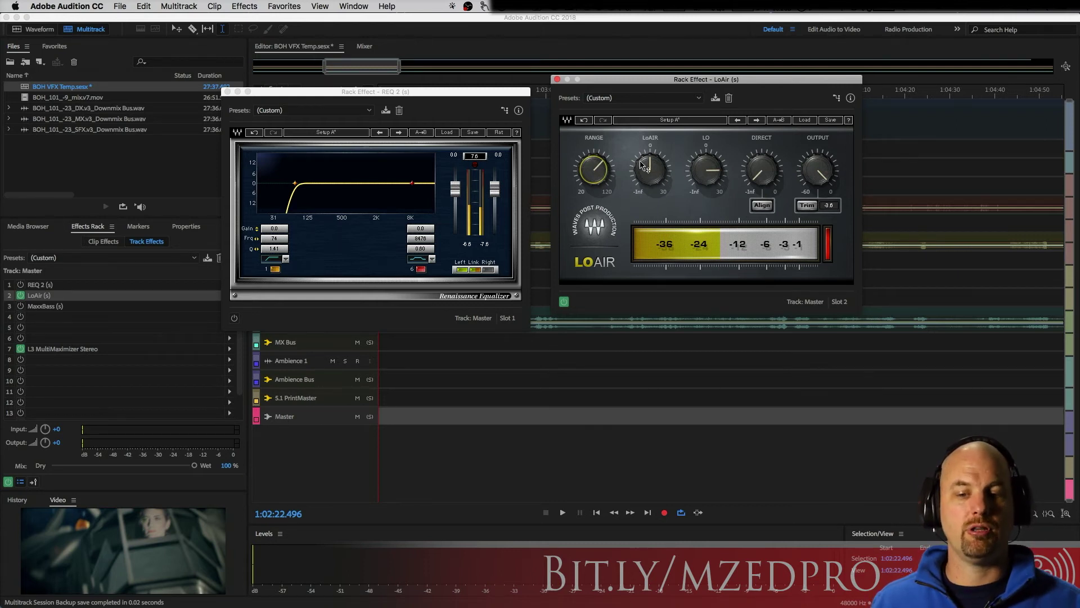
# Step: Check LoAir's LO level and re-enable REQ 2 in the rack during playback
pyautogui.moveTo(656, 175)
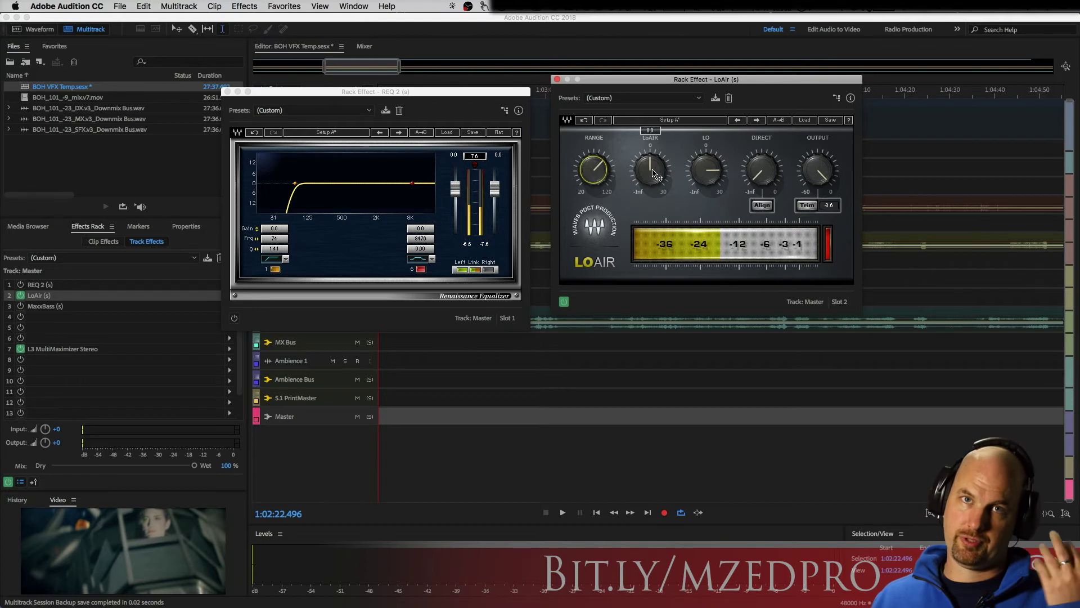
pyautogui.click(710, 175)
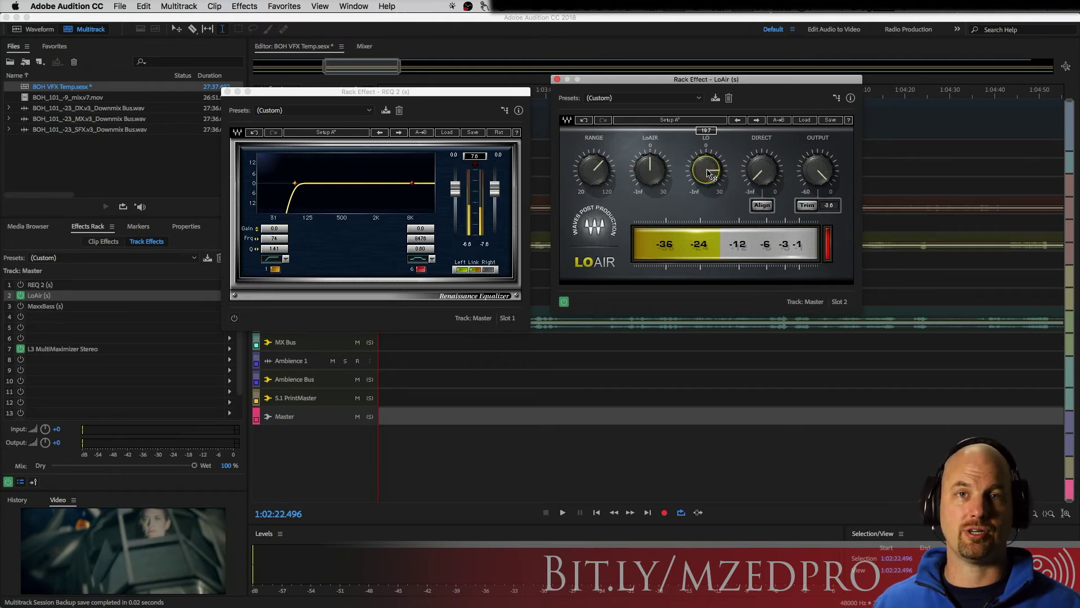
pyautogui.press('space')
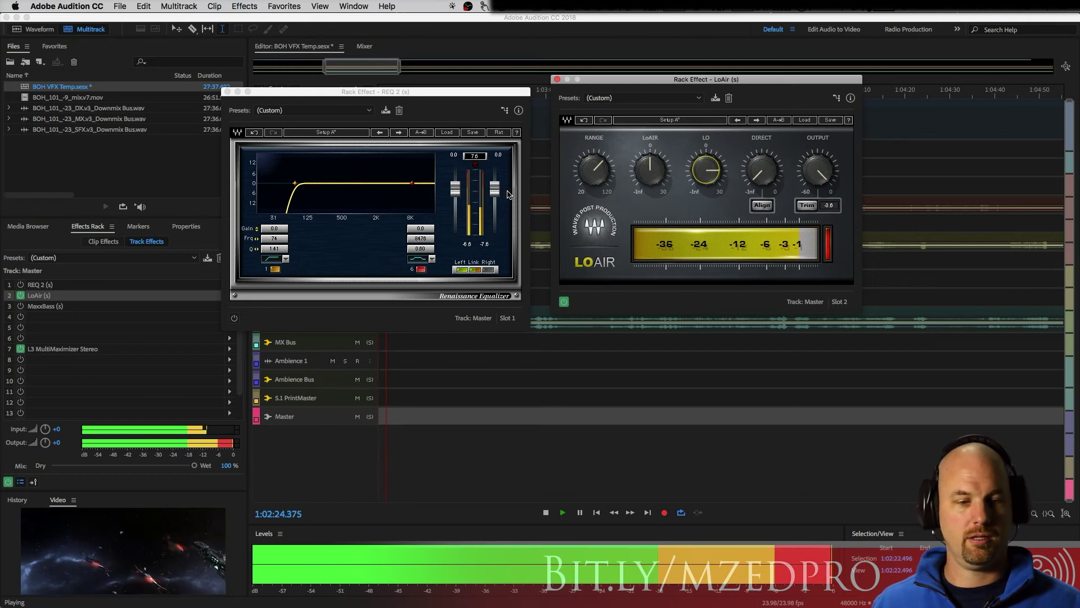
pyautogui.click(21, 285)
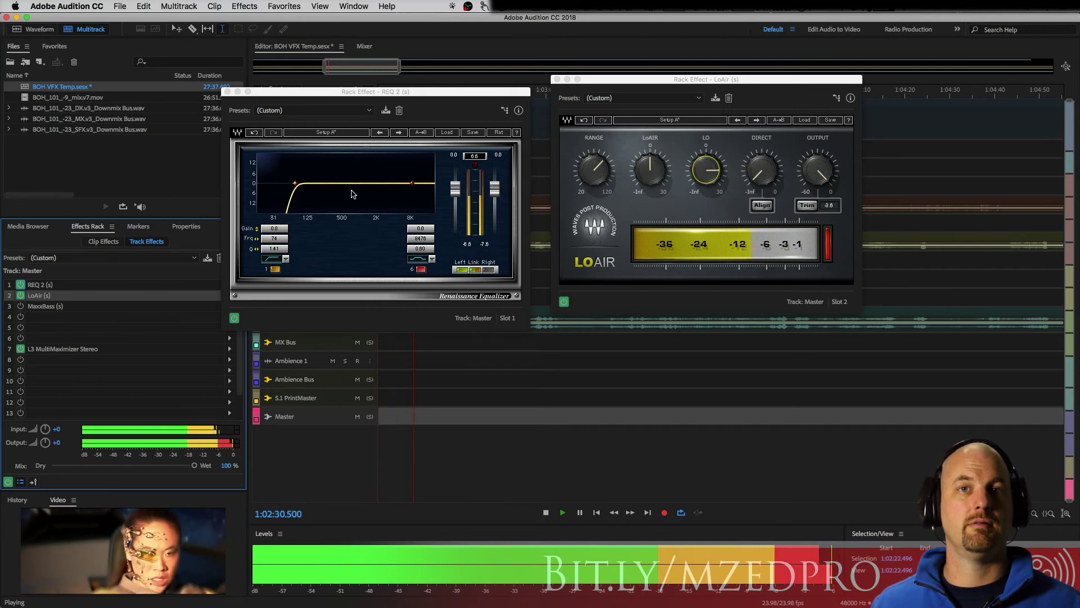
pyautogui.press('space')
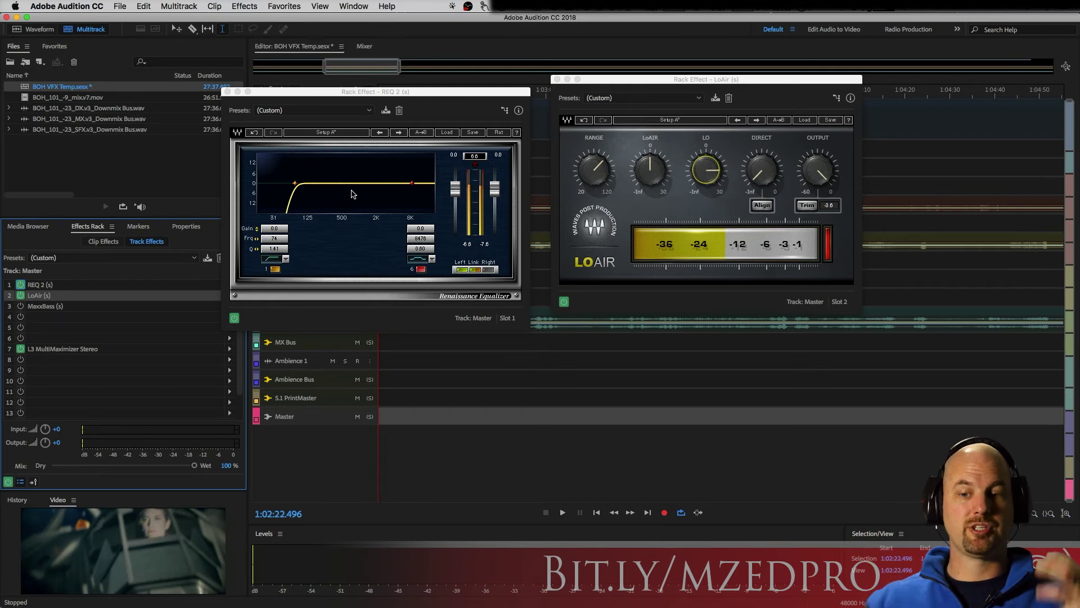
# Step: Raise LoAir's Direct level to 0.0, resume playback, and clear its clip light
pyautogui.moveTo(761, 168); pyautogui.dragTo(766, 199)
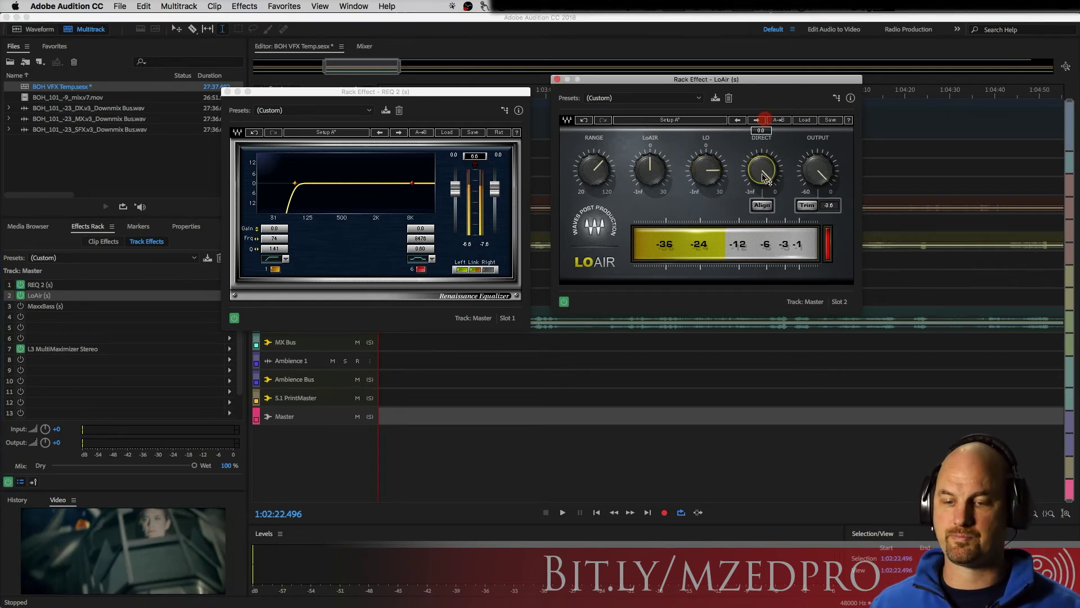
pyautogui.press('space')
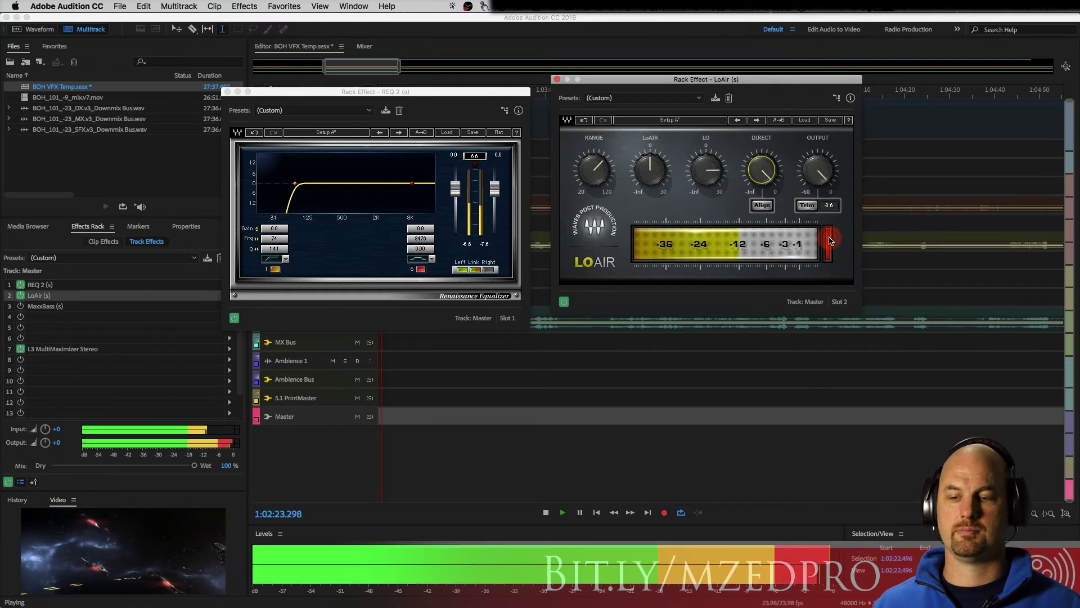
pyautogui.click(826, 260)
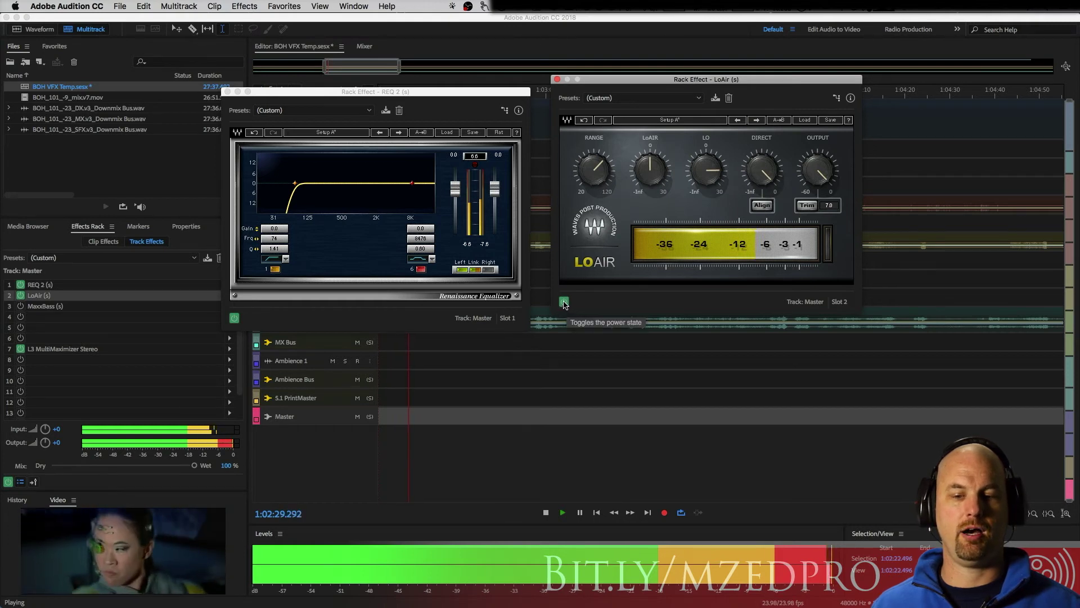
# Step: Compare LoAir off and on twice, leave it on, stop playback, and close its window
pyautogui.click(564, 302)
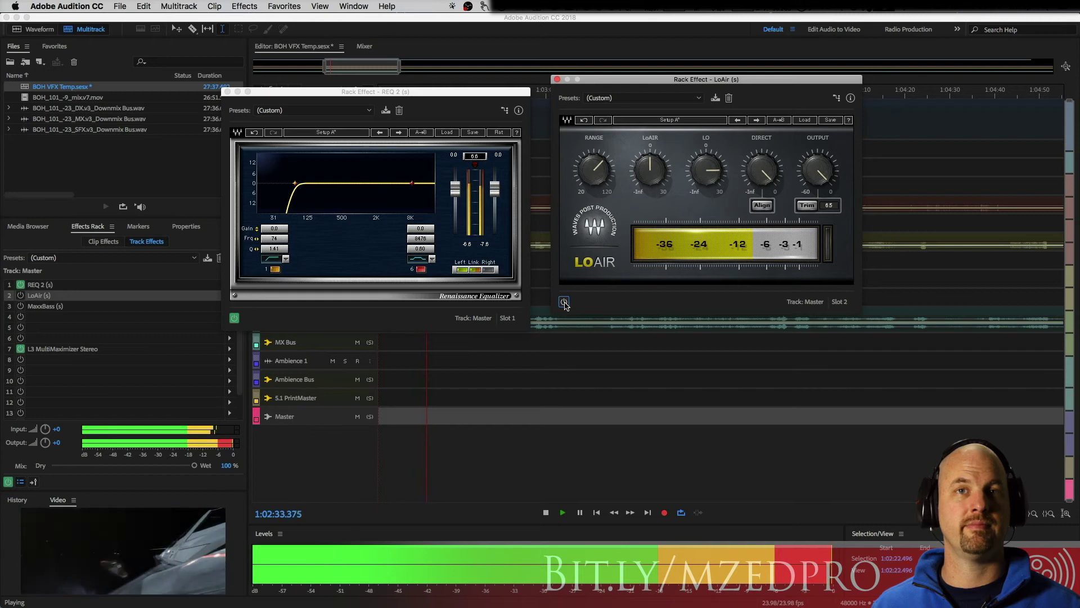
pyautogui.click(565, 302)
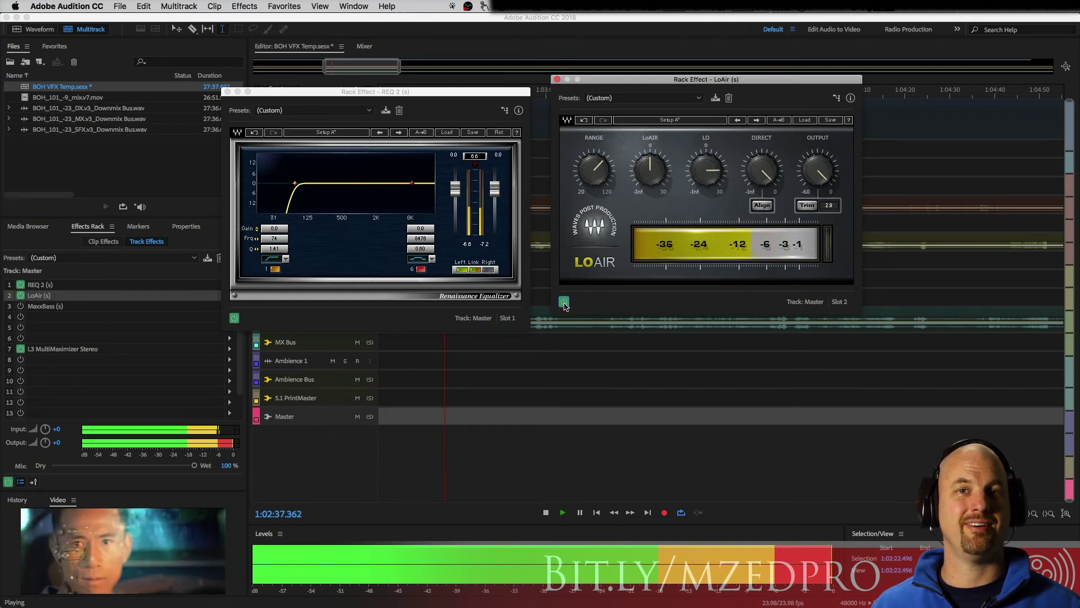
pyautogui.click(564, 302)
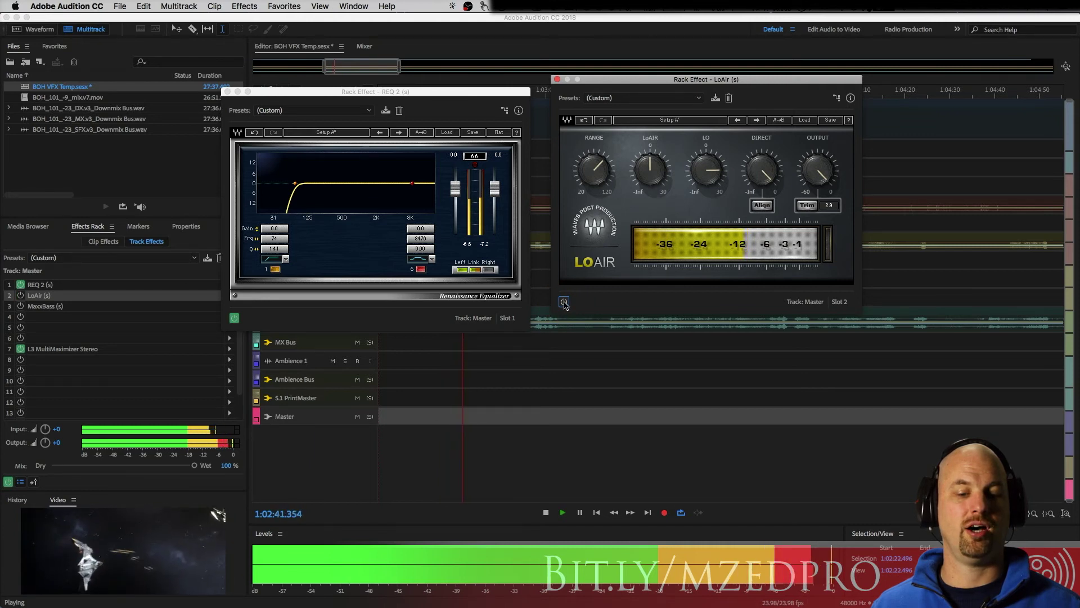
pyautogui.click(564, 302)
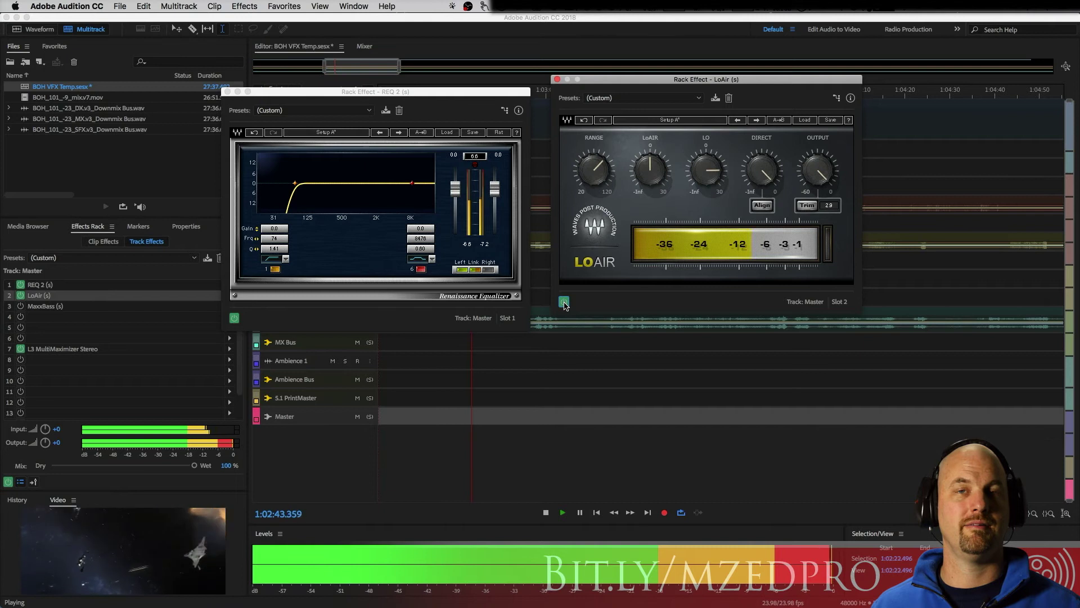
pyautogui.press('space')
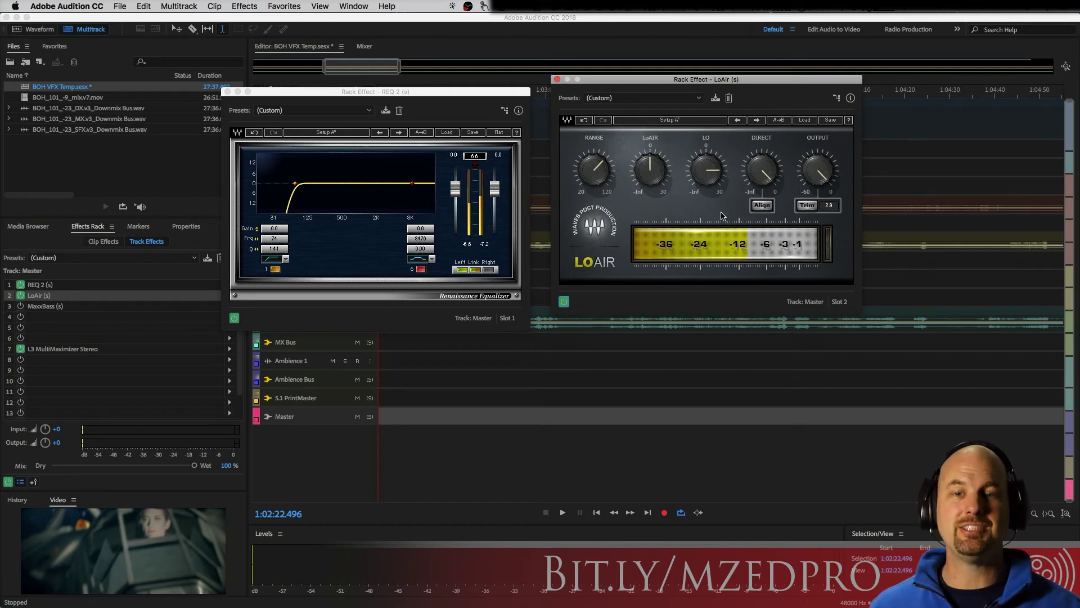
pyautogui.click(556, 80)
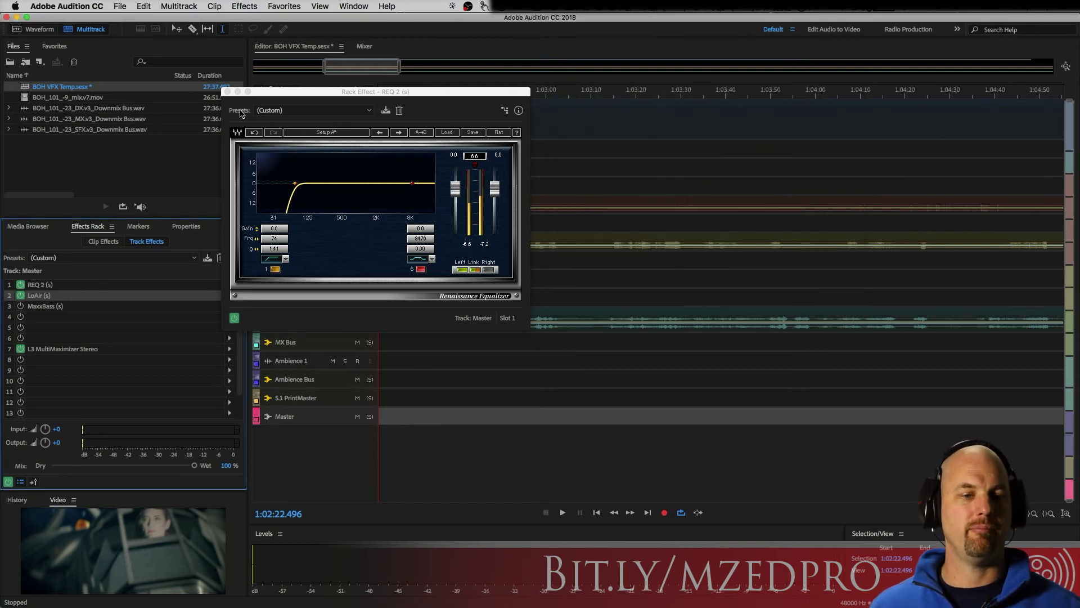
# Step: Close the REQ 2 window, bypass REQ 2 and LoAir, and enable MaxxBass
pyautogui.click(227, 92)
pyautogui.click(20, 284)
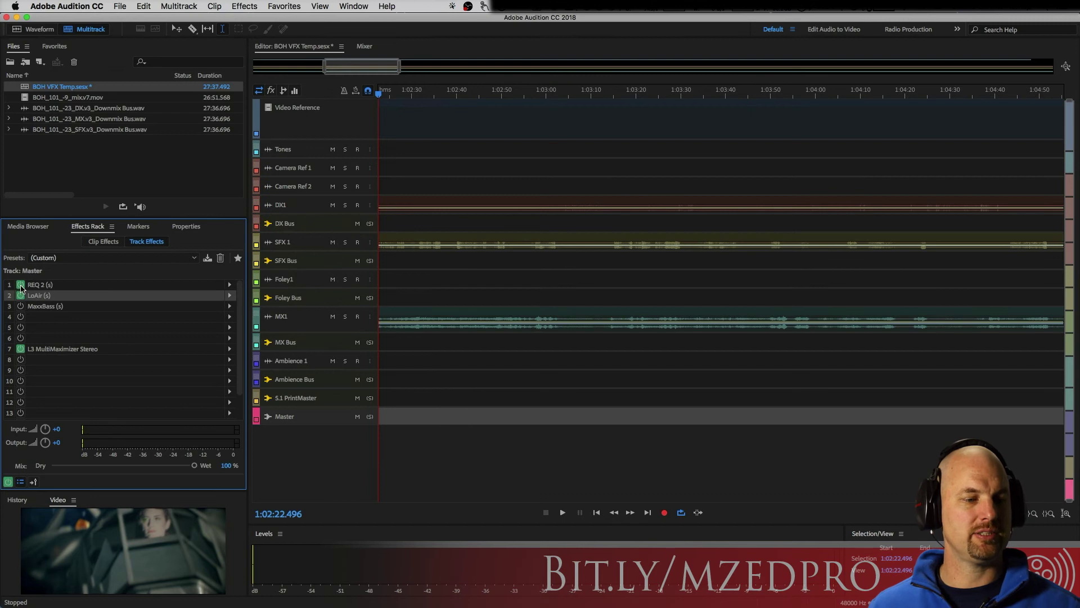
pyautogui.click(20, 295)
pyautogui.click(21, 305)
# Step: In the MaxxBass editor, set frequency to 88 and raise the MaxxBass level while playing
pyautogui.doubleClick(37, 306)
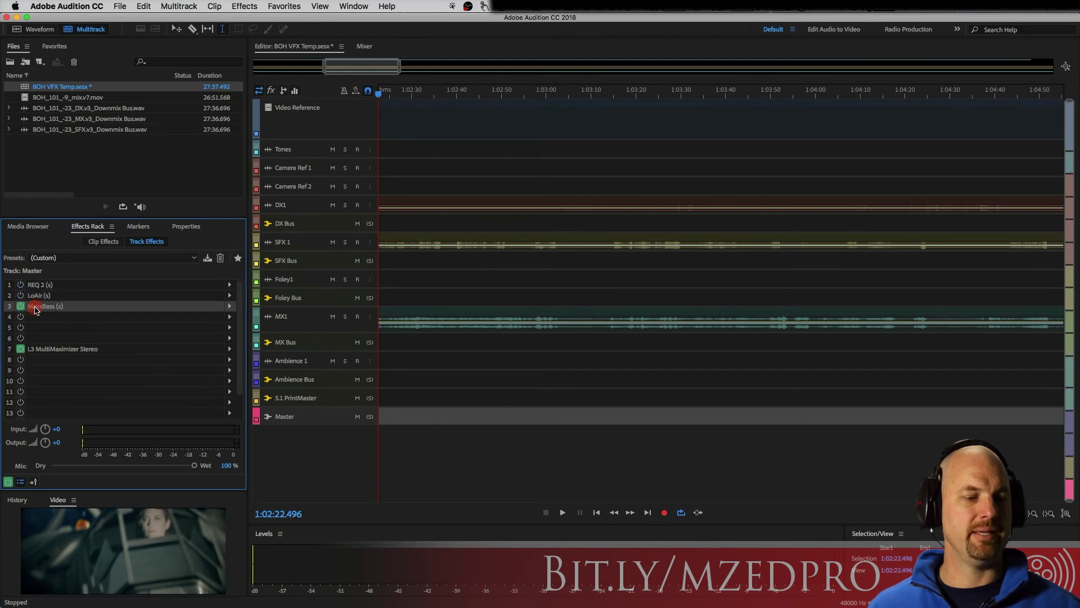
pyautogui.moveTo(381, 35); pyautogui.dragTo(547, 83)
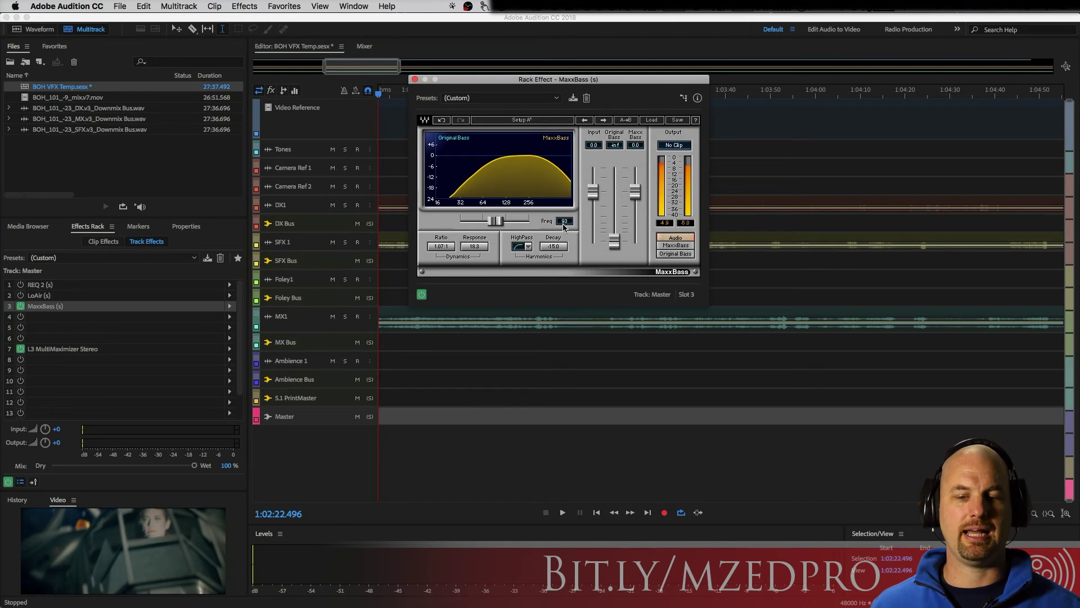
pyautogui.moveTo(496, 223)
pyautogui.mouseDown()
pyautogui.moveTo(476, 221)
pyautogui.moveTo(496, 221)
pyautogui.mouseUp()
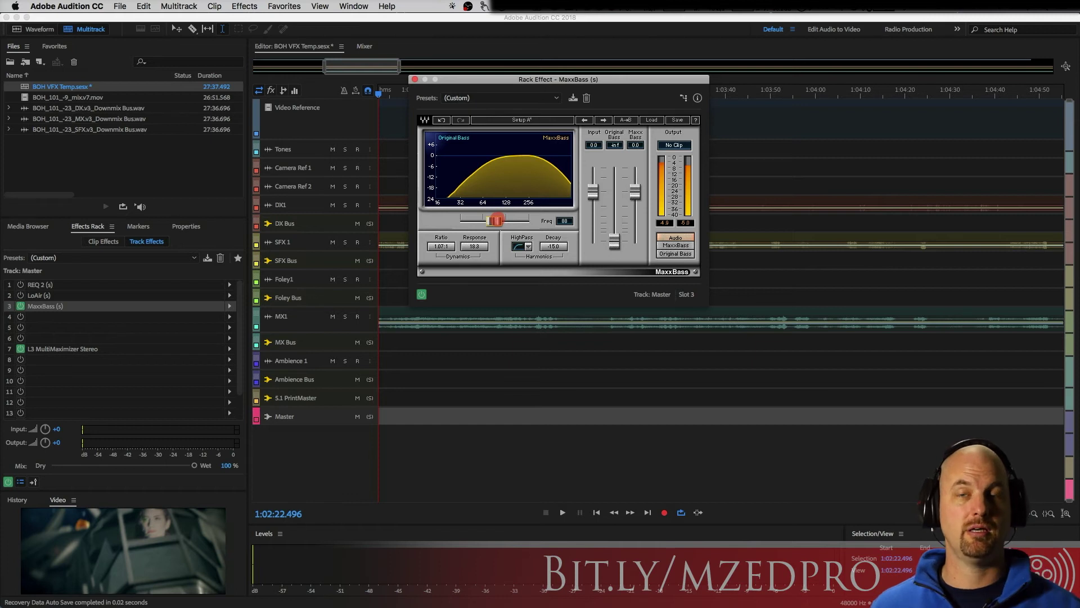
pyautogui.moveTo(496, 221); pyautogui.dragTo(496, 221)
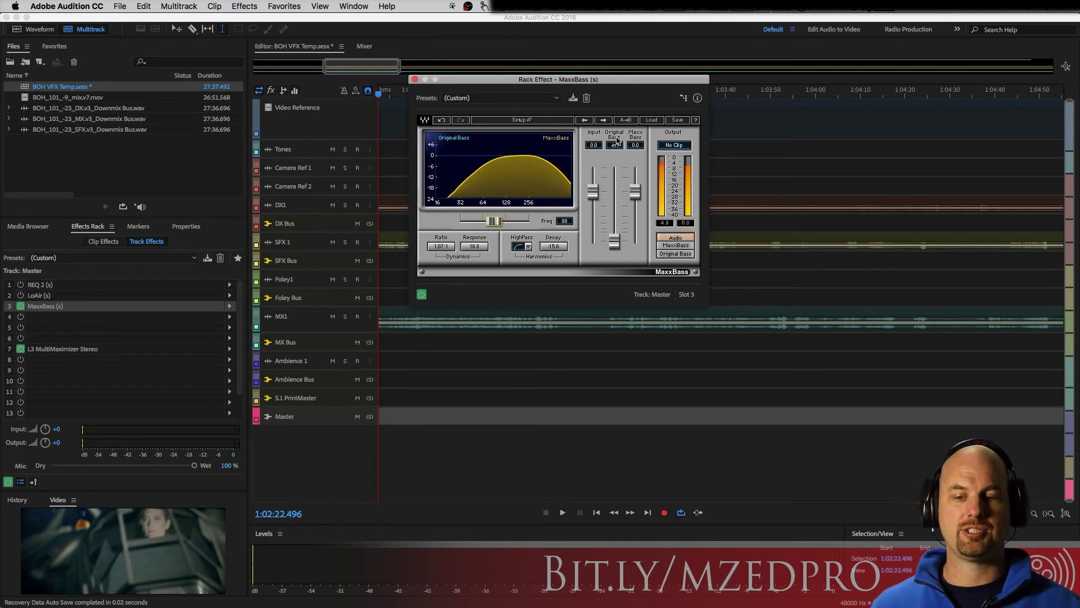
pyautogui.moveTo(615, 244); pyautogui.dragTo(615, 242)
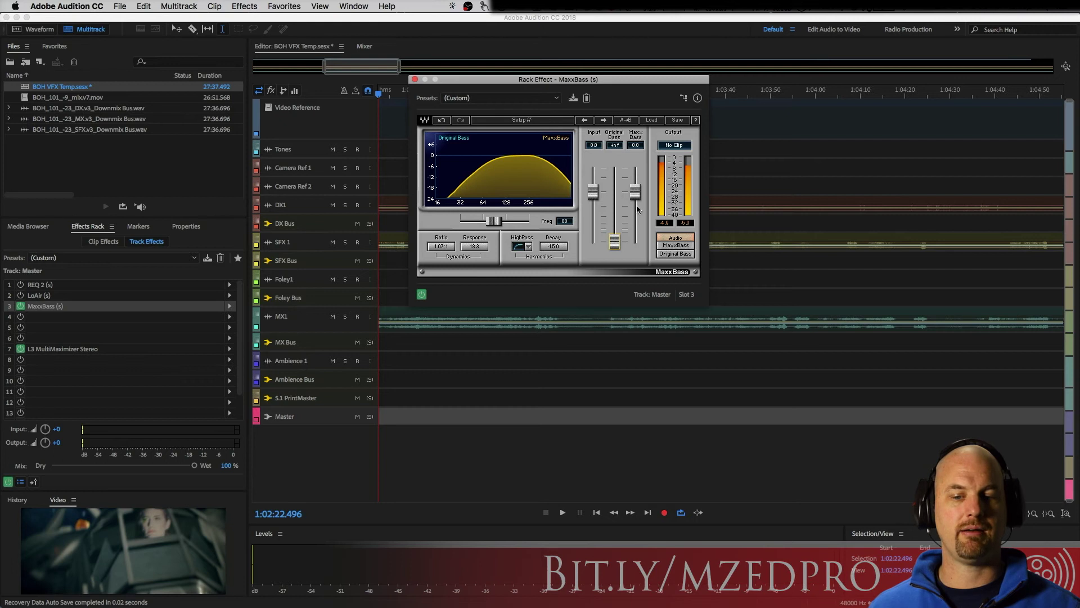
pyautogui.click(637, 194)
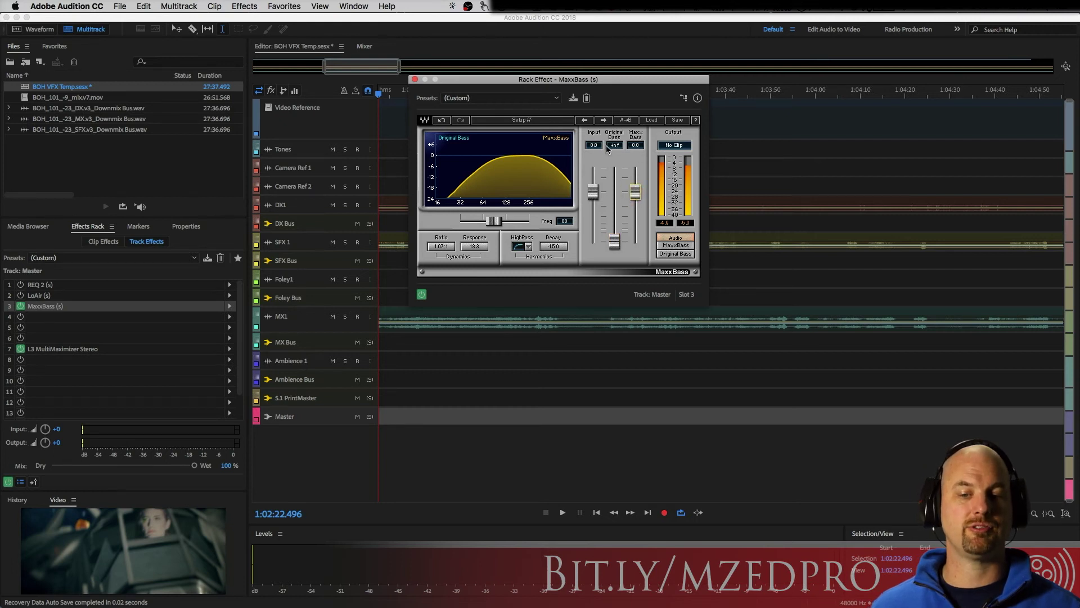
pyautogui.press('space')
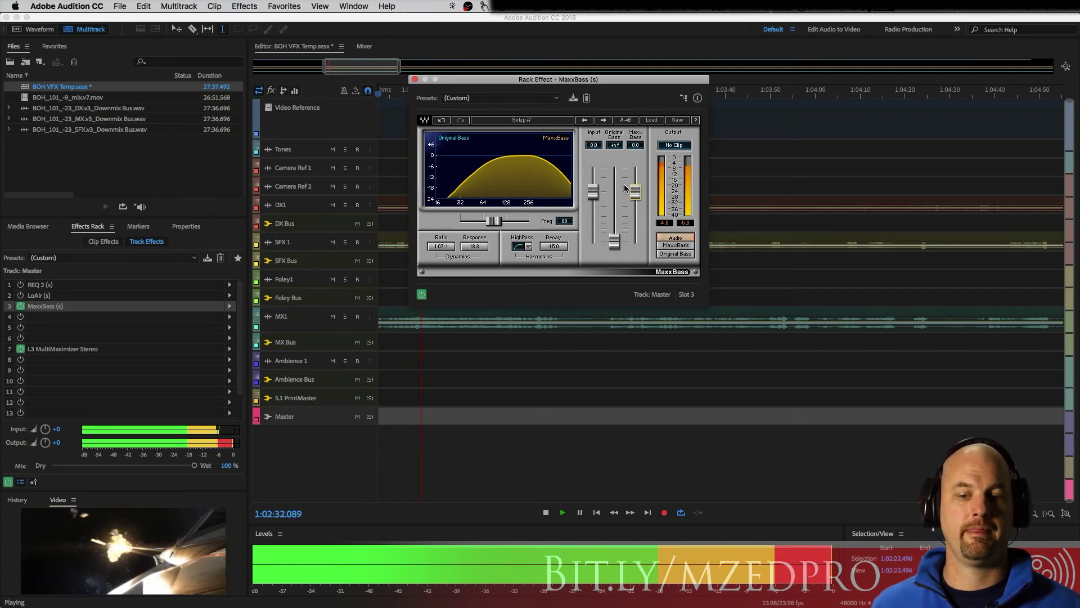
pyautogui.click(635, 191)
# Step: Set the MaxxBass harmonics level to 5.0, then 4.0, and clear the clip indicator
pyautogui.moveTo(635, 191); pyautogui.dragTo(634, 179)
pyautogui.scroll(-3, 640, 148)
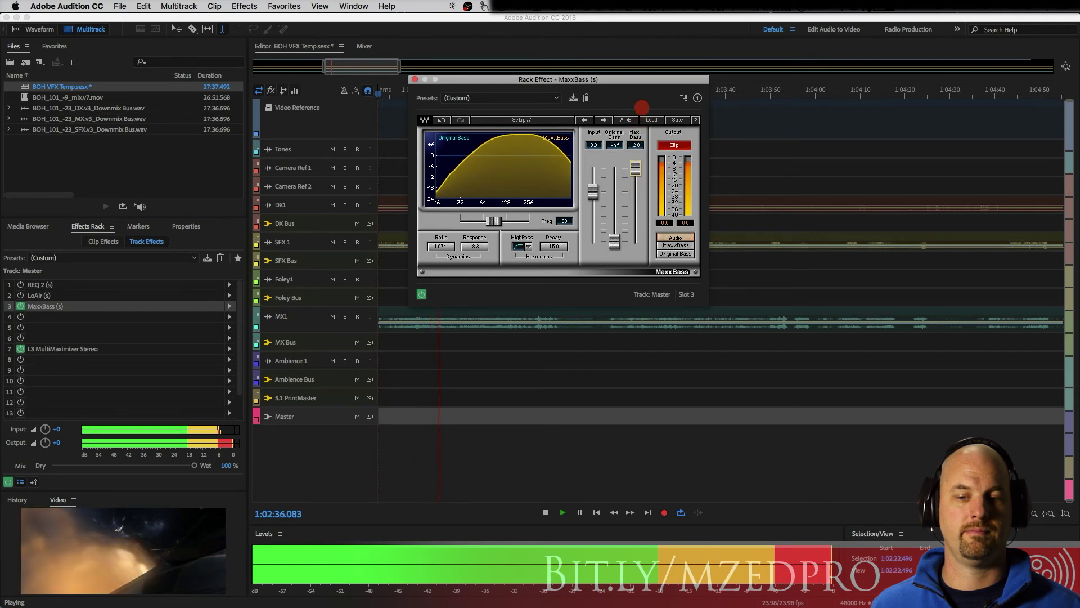
pyautogui.scroll(-2, 639, 126)
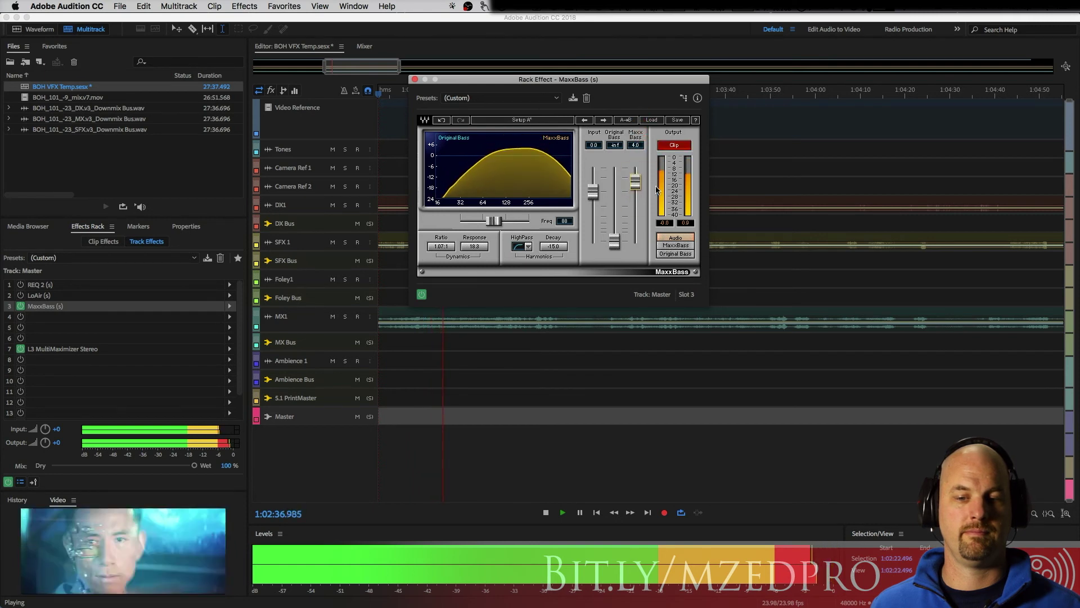
pyautogui.click(669, 145)
# Step: Turn the MaxxBass harmonics fully down and audition only the original bass
pyautogui.press('space')
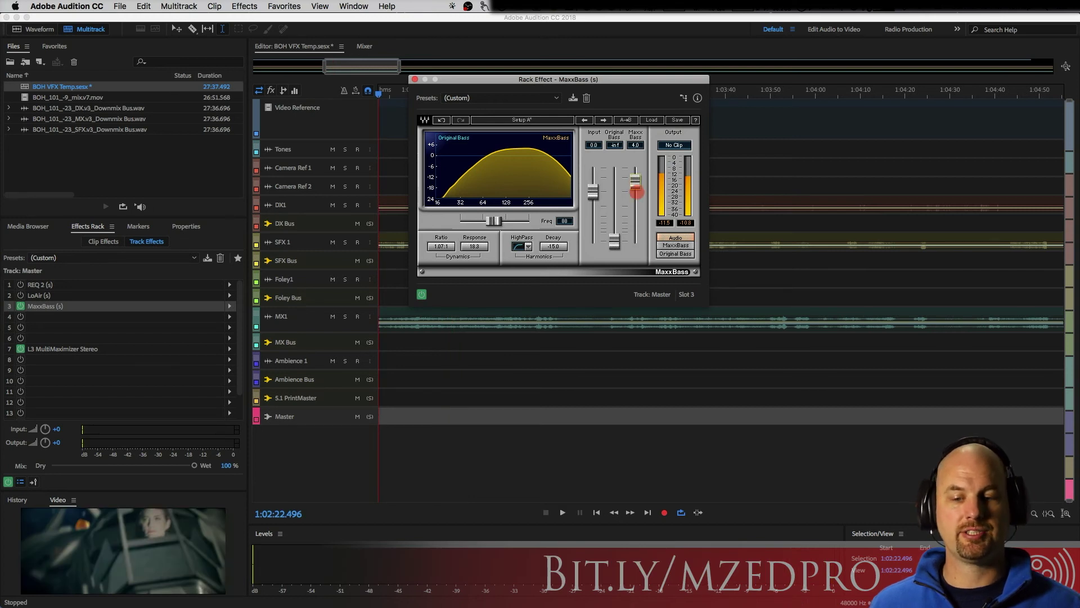
pyautogui.moveTo(635, 182)
pyautogui.mouseDown()
pyautogui.moveTo(634, 243)
pyautogui.moveTo(621, 171)
pyautogui.moveTo(615, 193)
pyautogui.mouseUp()
pyautogui.press('space')
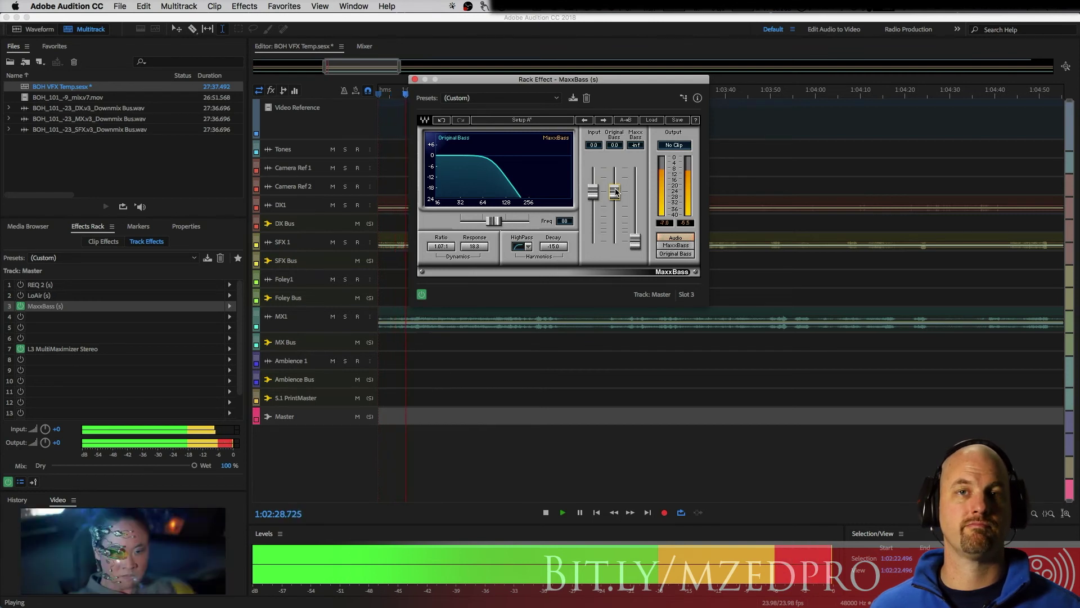
pyautogui.press('space')
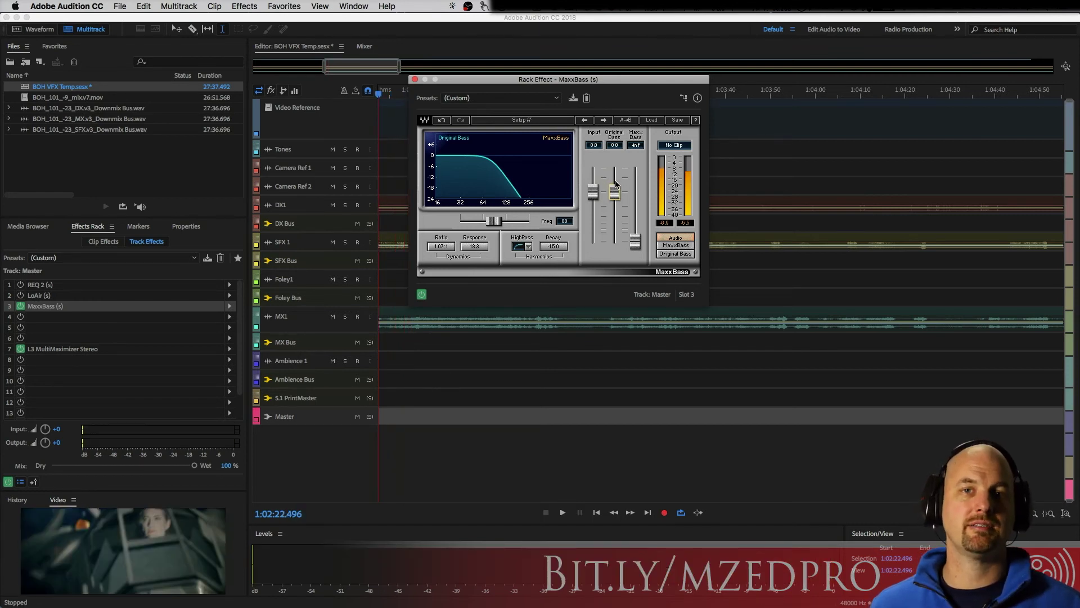
# Step: Pull Original Bass down with MaxxBass at 0.1, then audition harmonics-only and full output
pyautogui.click(615, 189)
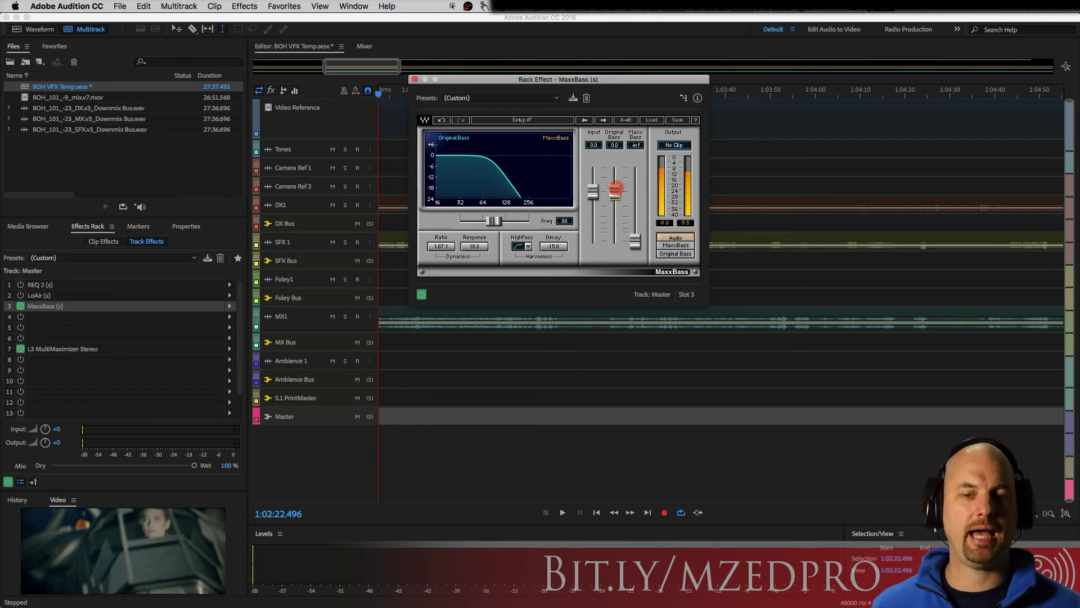
pyautogui.moveTo(615, 188)
pyautogui.mouseDown()
pyautogui.moveTo(616, 243)
pyautogui.moveTo(636, 203)
pyautogui.moveTo(635, 158)
pyautogui.moveTo(634, 192)
pyautogui.mouseUp()
pyautogui.press('space')
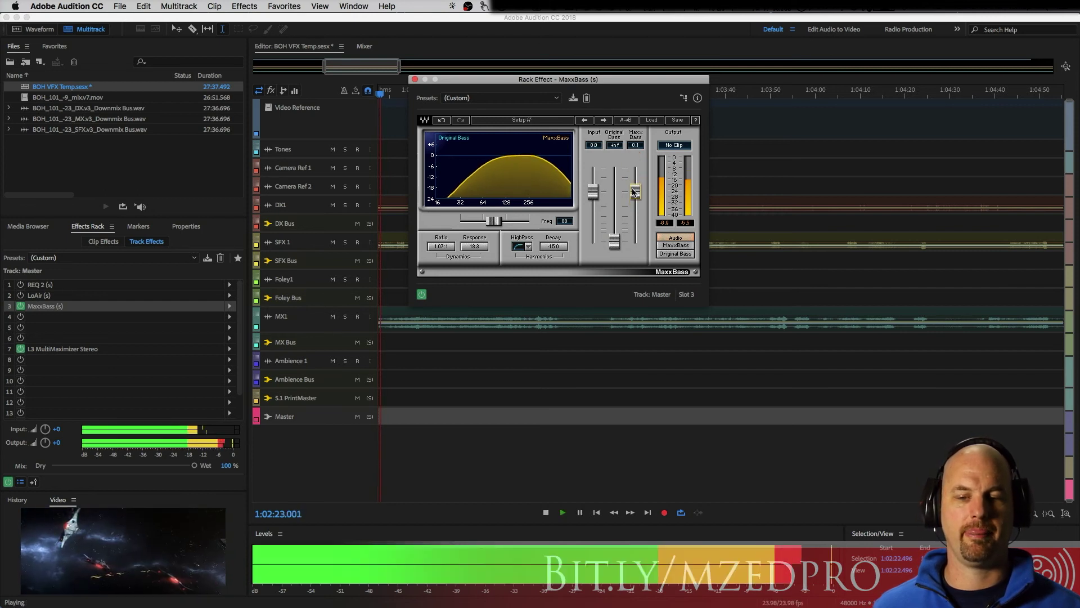
pyautogui.press('space')
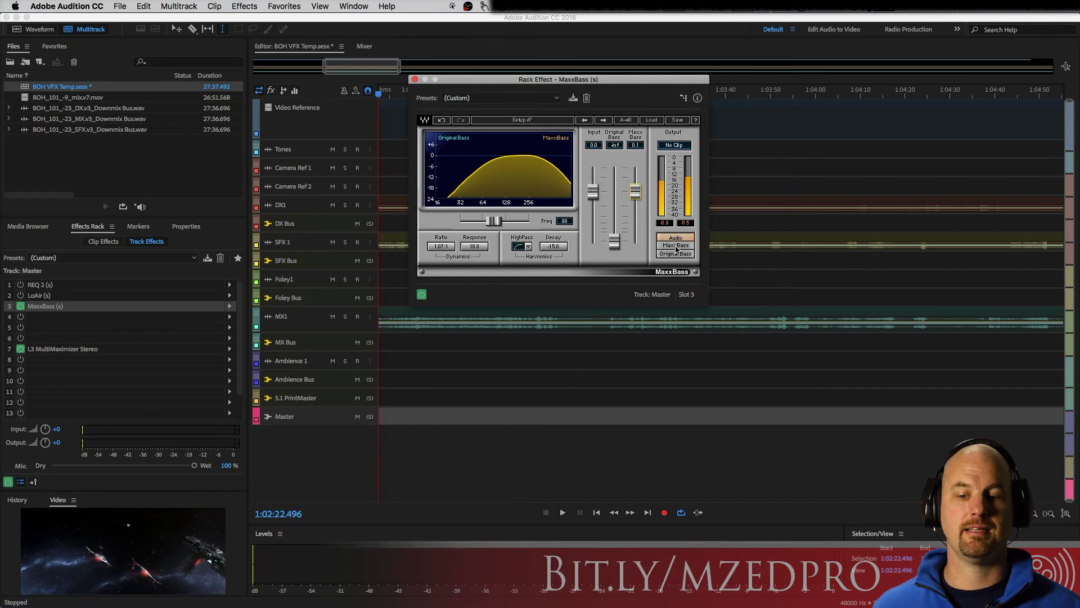
pyautogui.click(676, 247)
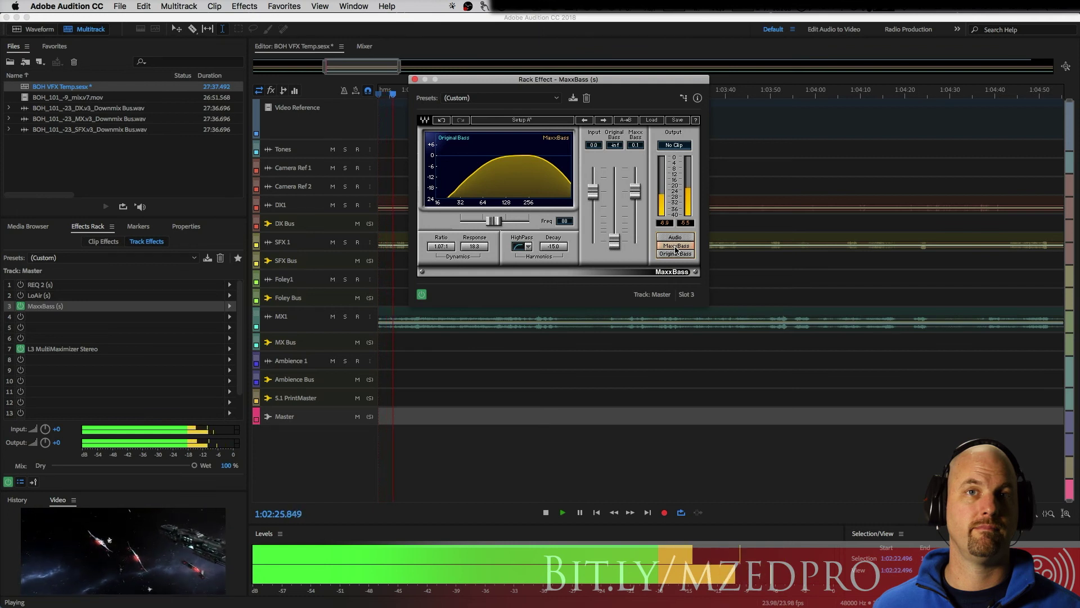
pyautogui.click(675, 239)
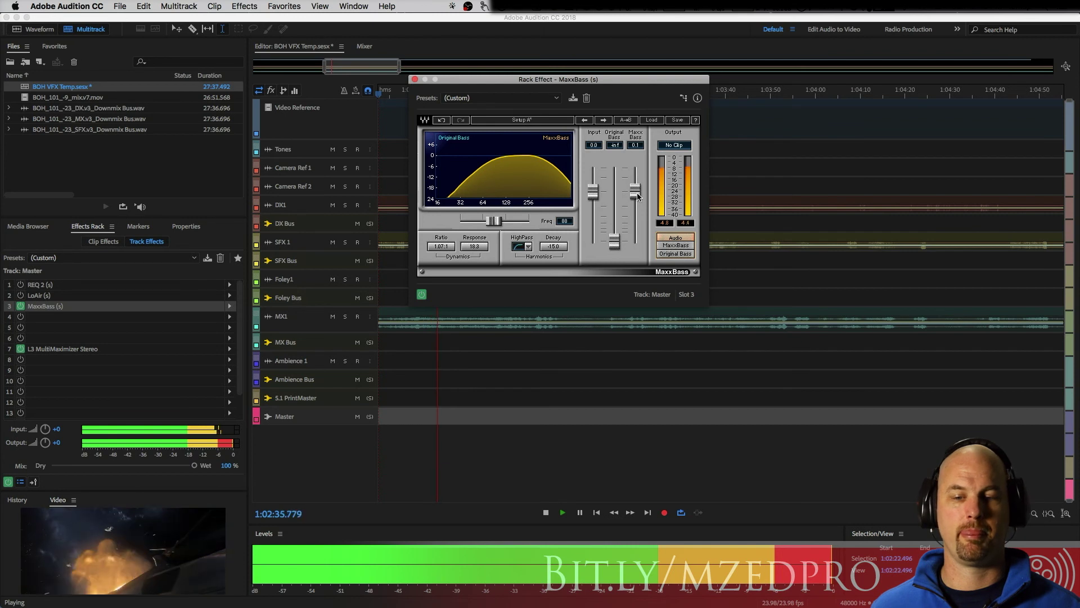
# Step: Trim the MaxxBass input level to -0.7 and stop playback
pyautogui.moveTo(593, 196)
pyautogui.mouseDown()
pyautogui.moveTo(595, 218)
pyautogui.moveTo(595, 202)
pyautogui.mouseUp()
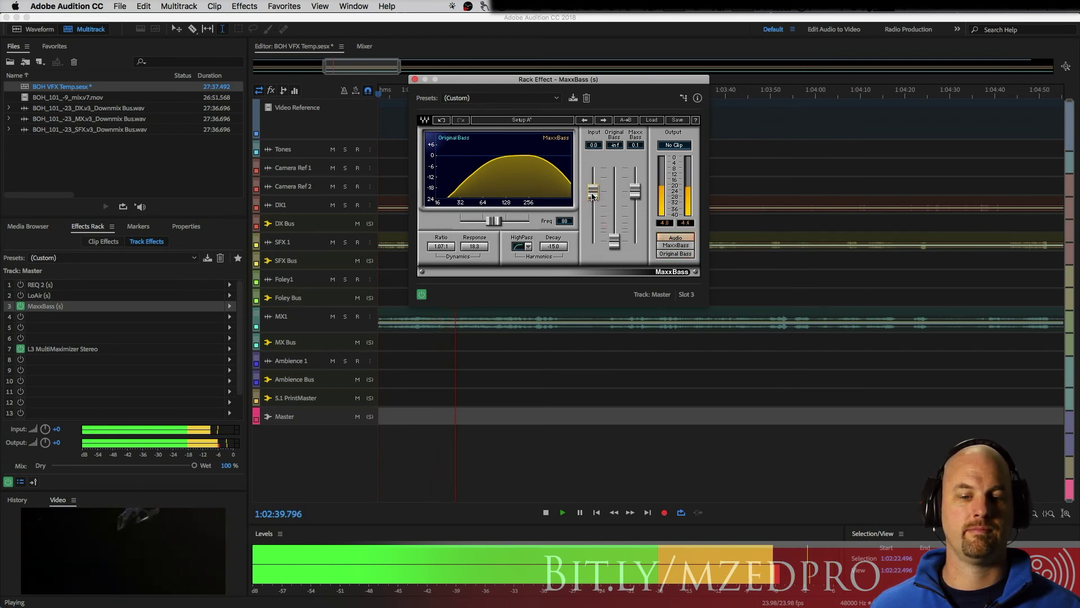
pyautogui.press('space')
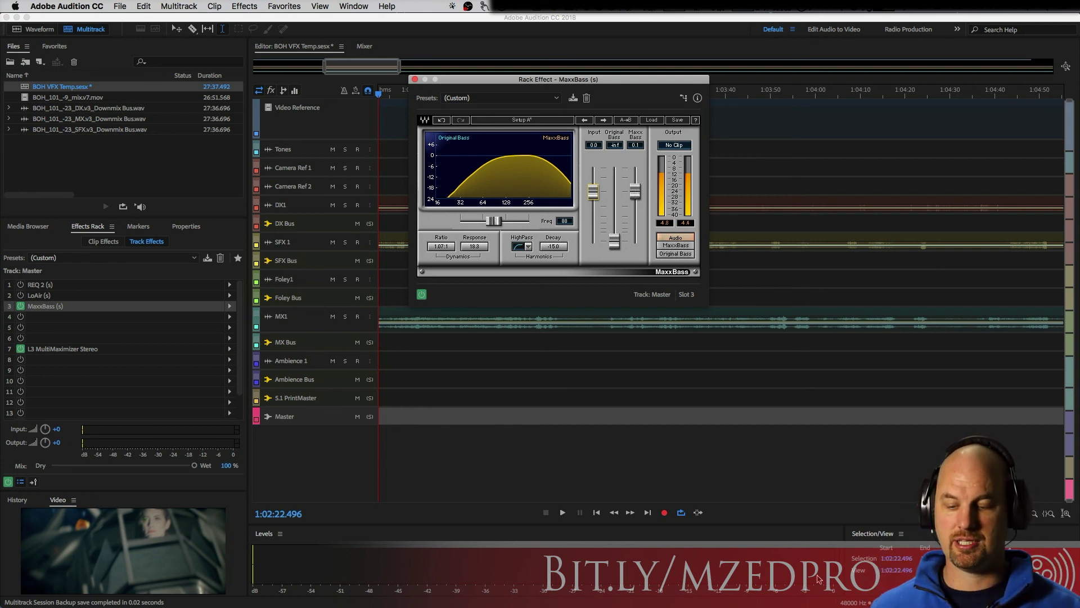
pyautogui.press('space')
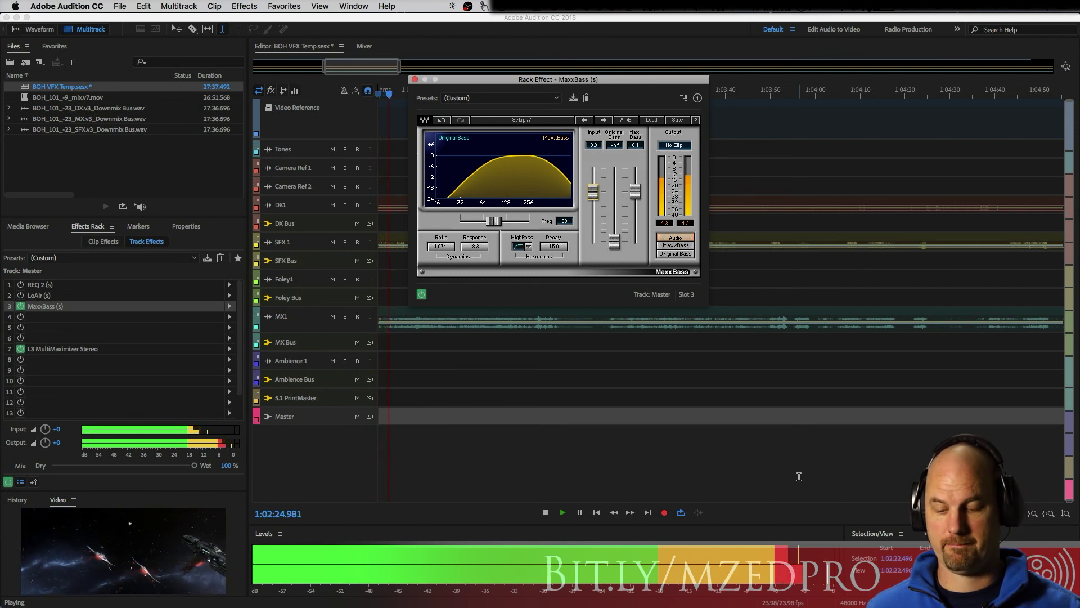
pyautogui.press('space')
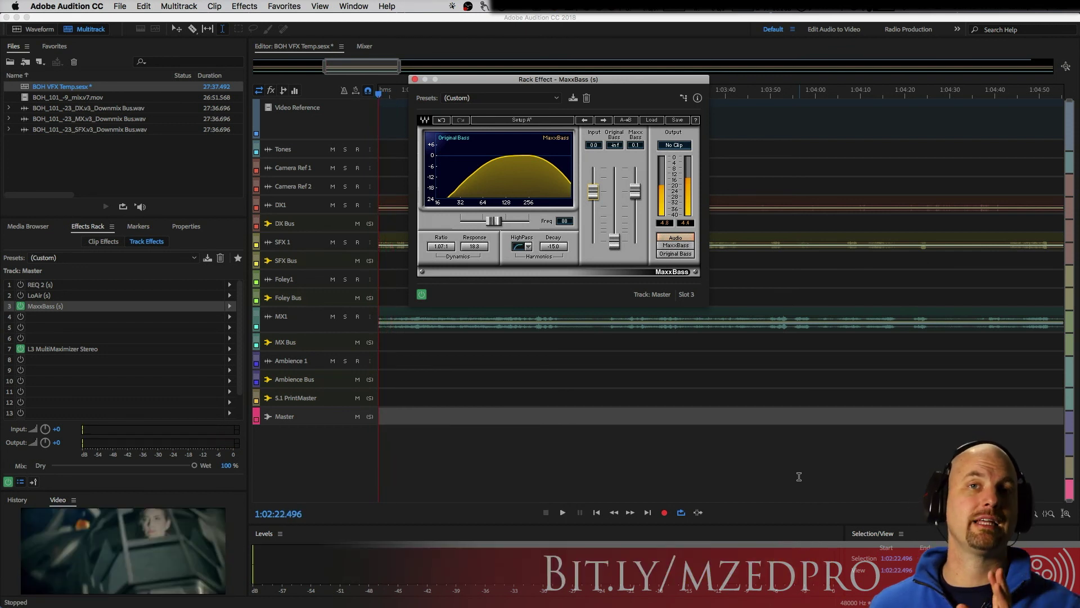